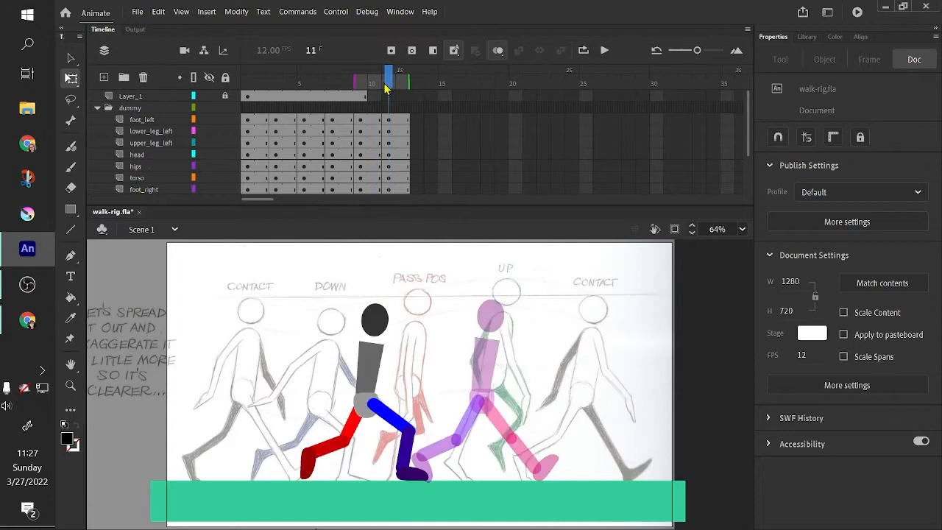
- At frame 11, swing the blue left leg backward into the UP pose
{"action": "left_click", "coordinate": [391, 418]}
{"action": "left_click_drag", "start_coordinate": [423, 441], "coordinate": [389, 459]}
{"action": "left_click", "coordinate": [392, 466]}
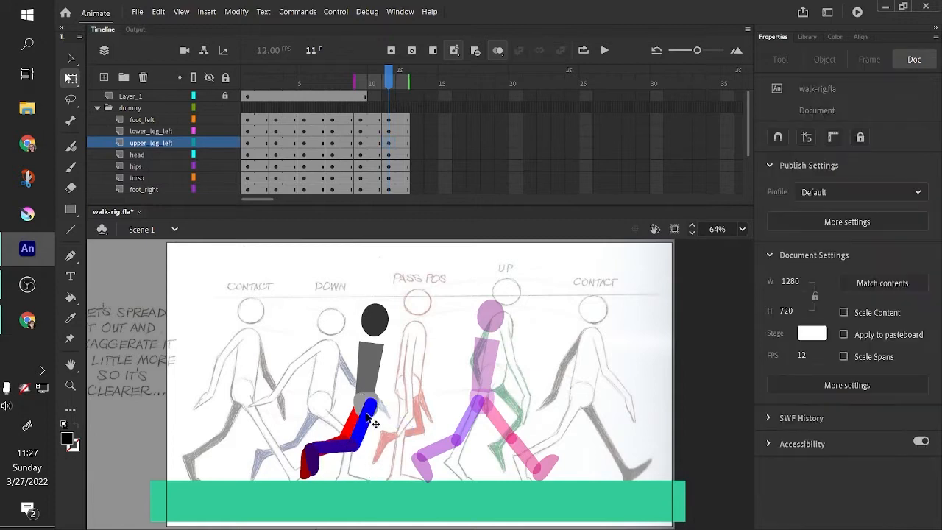
- Rotate the red right leg forward and nudge the upper_leg_right piece back onto the hip
{"action": "left_click_drag", "start_coordinate": [364, 427], "coordinate": [405, 431]}
{"action": "left_click", "coordinate": [365, 438]}
{"action": "left_click", "coordinate": [441, 416]}
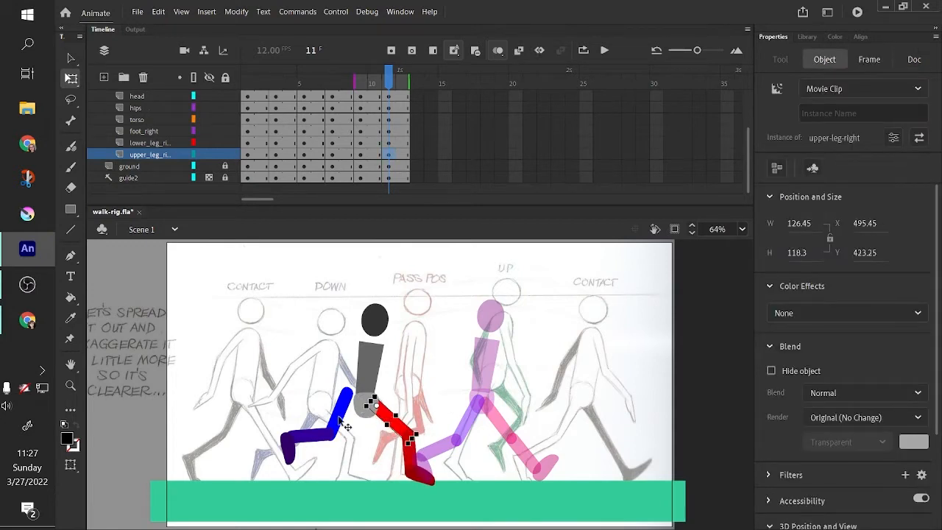
{"action": "left_click_drag", "start_coordinate": [338, 418], "coordinate": [398, 429]}
{"action": "key", "text": "Left"}
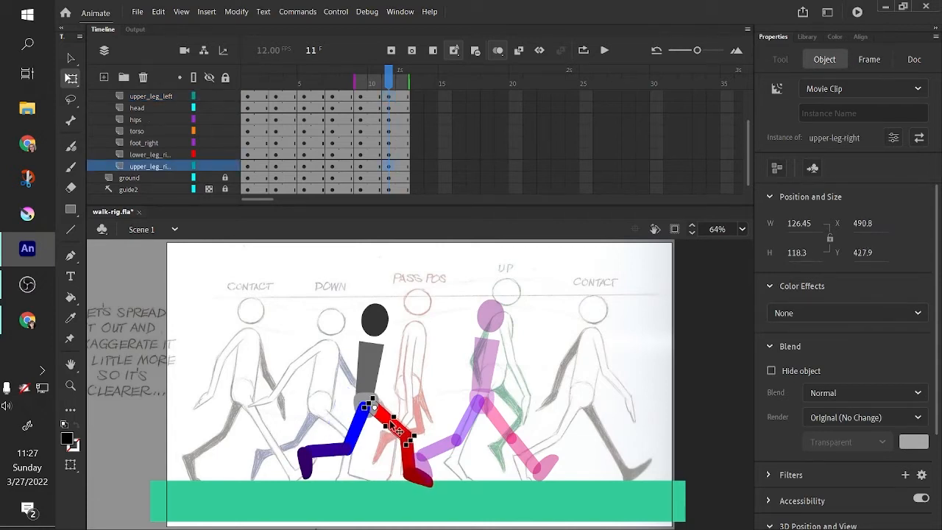
- Rotate the red right foot so it rests flat on the ground
{"action": "left_click", "coordinate": [425, 484]}
{"action": "left_click", "coordinate": [424, 477]}
{"action": "left_click_drag", "start_coordinate": [447, 482], "coordinate": [455, 469]}
{"action": "left_click", "coordinate": [324, 457]}
{"action": "left_click", "coordinate": [425, 428]}
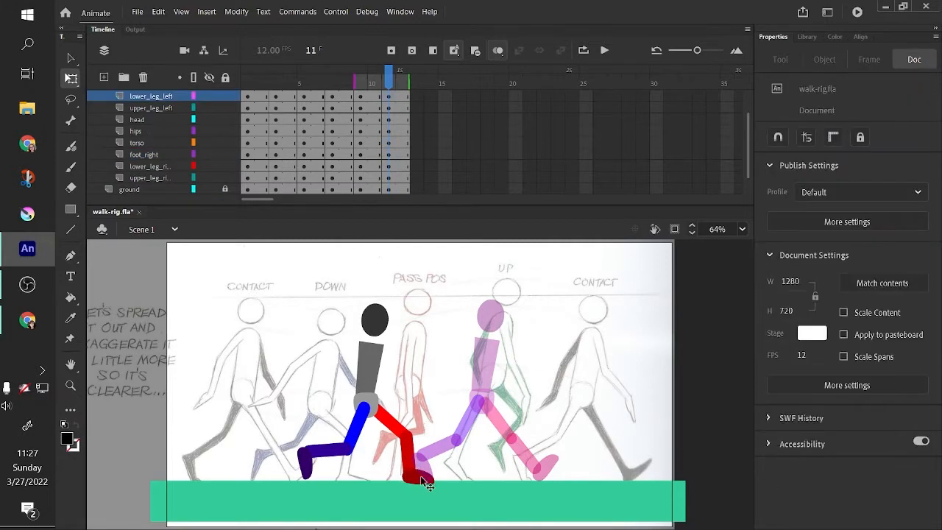
- Refine the right leg by adjusting the foot's angle and the upper_leg_right piece's position
{"action": "left_click", "coordinate": [424, 478]}
{"action": "left_click_drag", "start_coordinate": [444, 459], "coordinate": [447, 463]}
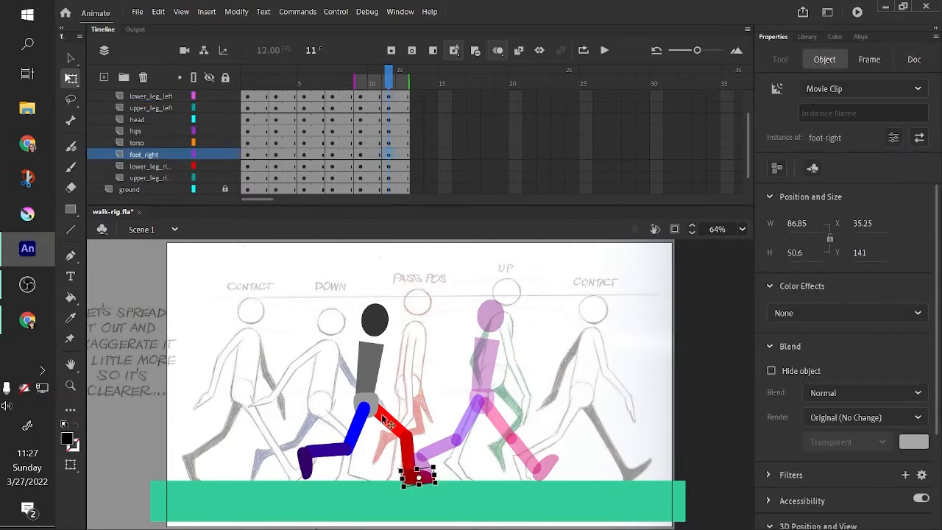
{"action": "left_click_drag", "start_coordinate": [383, 412], "coordinate": [394, 424]}
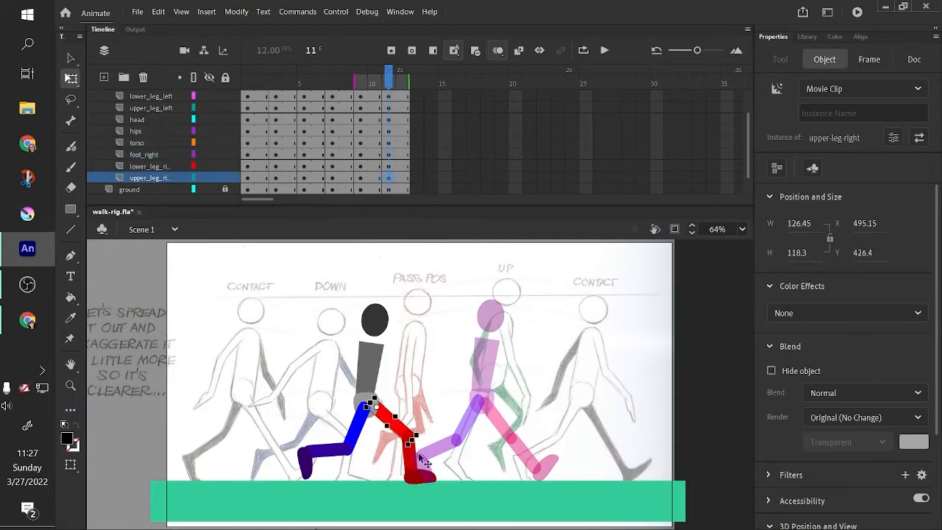
{"action": "left_click", "coordinate": [429, 477]}
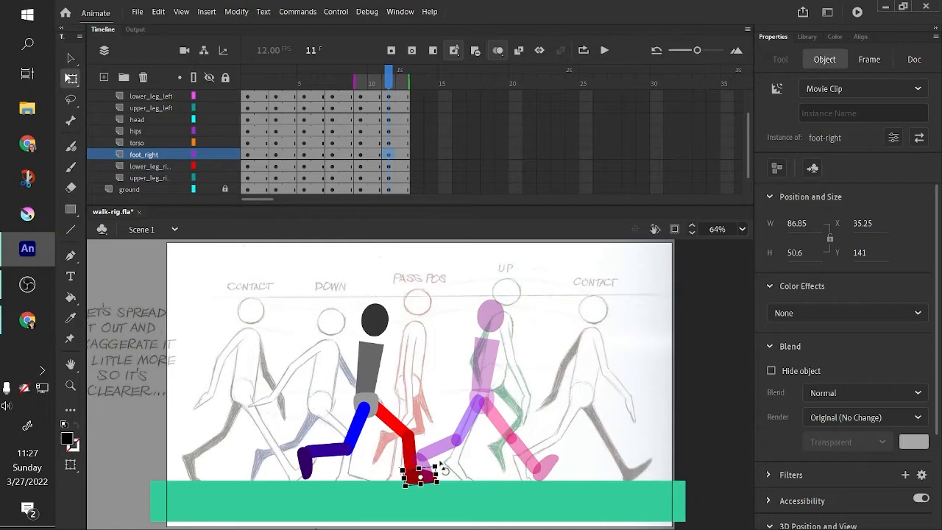
{"action": "left_click_drag", "start_coordinate": [443, 468], "coordinate": [445, 472]}
{"action": "left_click", "coordinate": [442, 425]}
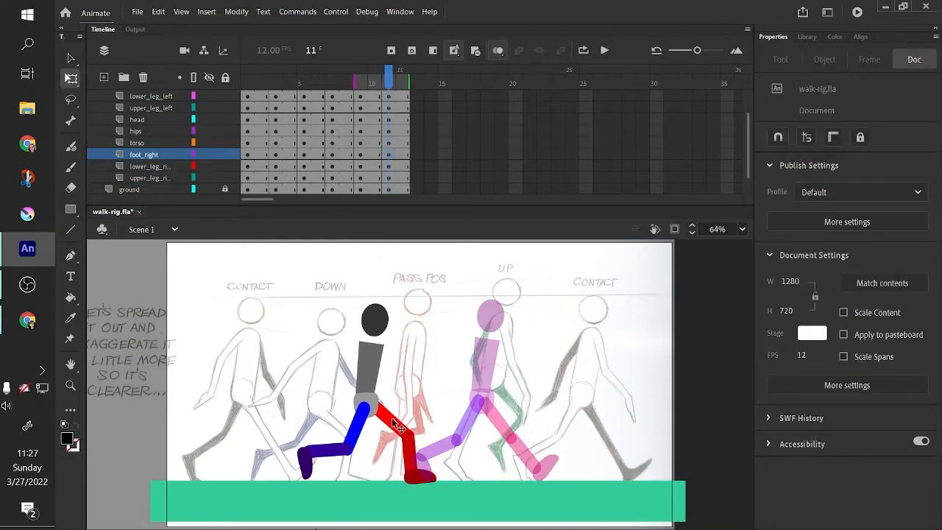
- Nudge the upper_leg_right piece slightly so it joins the hip cleanly
{"action": "left_click", "coordinate": [398, 427]}
{"action": "left_click_drag", "start_coordinate": [401, 432], "coordinate": [401, 433]}
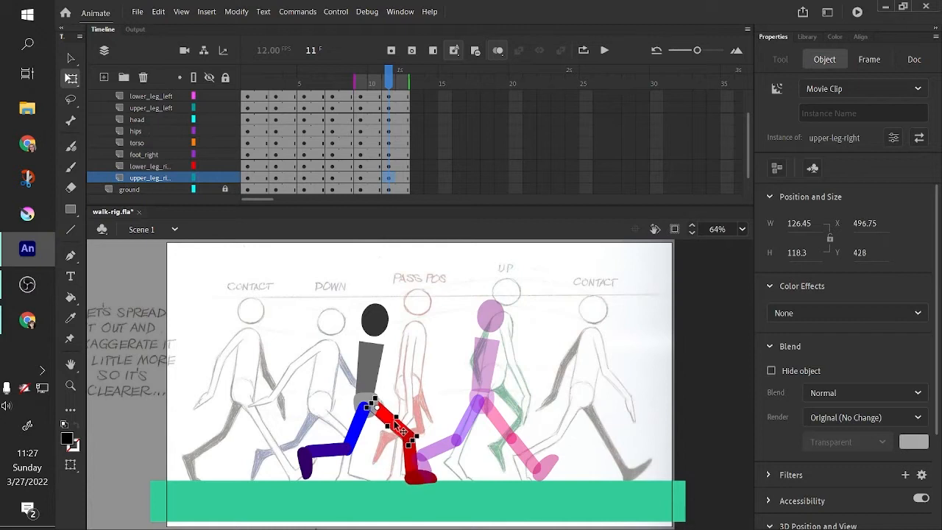
{"action": "left_click", "coordinate": [296, 420]}
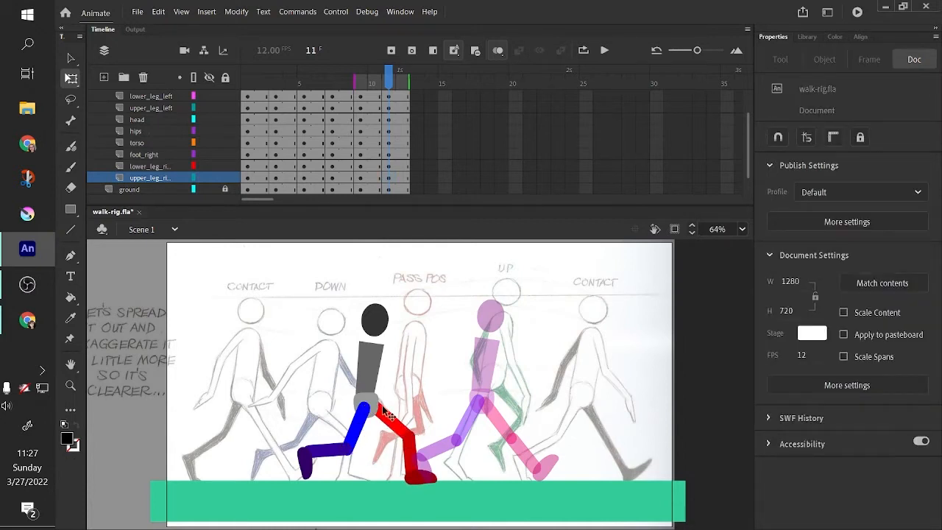
{"action": "left_click_drag", "start_coordinate": [394, 419], "coordinate": [394, 424]}
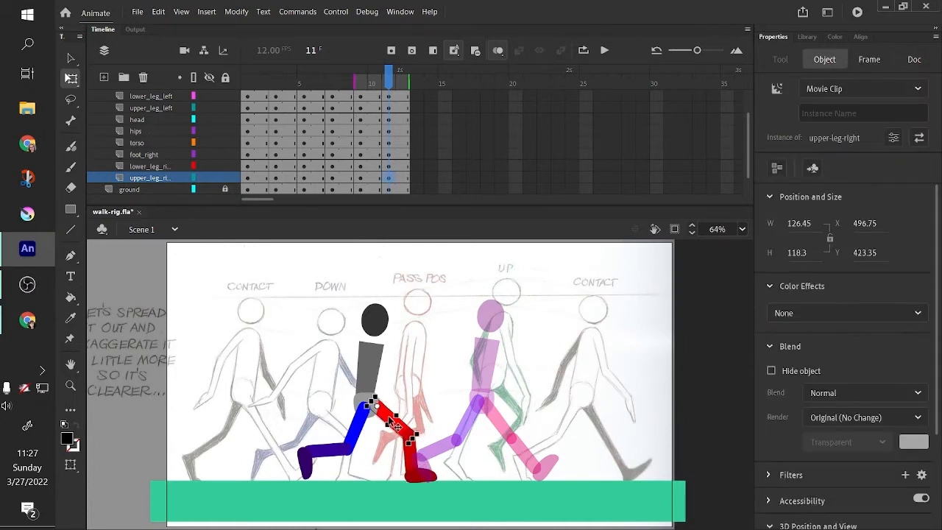
- Nudge the upper_leg_left piece slightly to align it with the hip
{"action": "left_click", "coordinate": [362, 429]}
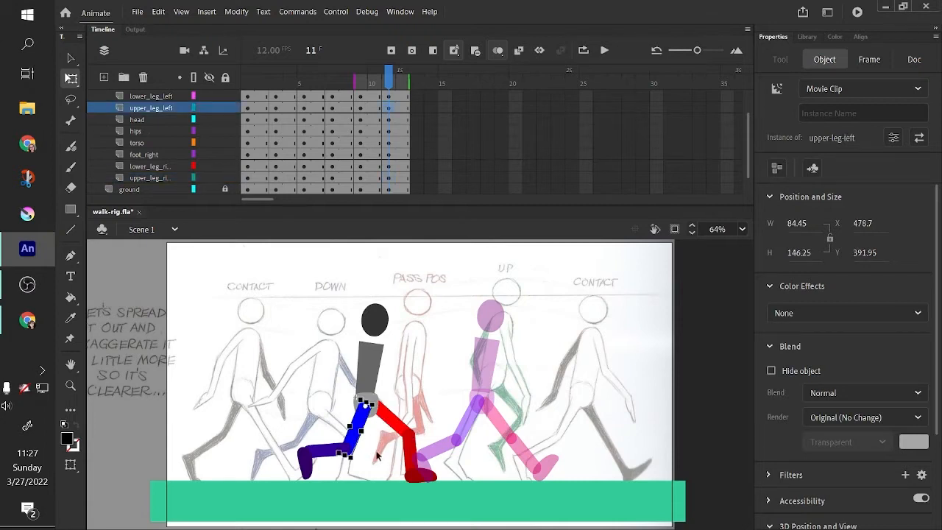
{"action": "left_click", "coordinate": [377, 456]}
{"action": "left_click_drag", "start_coordinate": [370, 424], "coordinate": [370, 427]}
{"action": "left_click", "coordinate": [489, 437]}
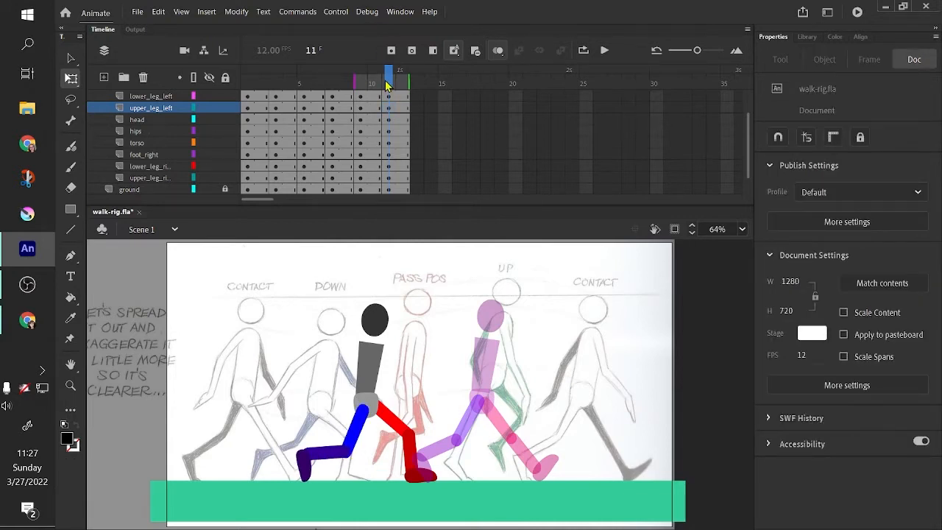
- Select the whole rig at frame 11 and move it forward onto the UP reference drawing
{"action": "mouse_move", "coordinate": [388, 84]}
{"action": "left_mouse_down"}
{"action": "mouse_move", "coordinate": [357, 92]}
{"action": "mouse_move", "coordinate": [388, 98]}
{"action": "left_mouse_up"}
{"action": "left_click_drag", "start_coordinate": [274, 291], "coordinate": [449, 496]}
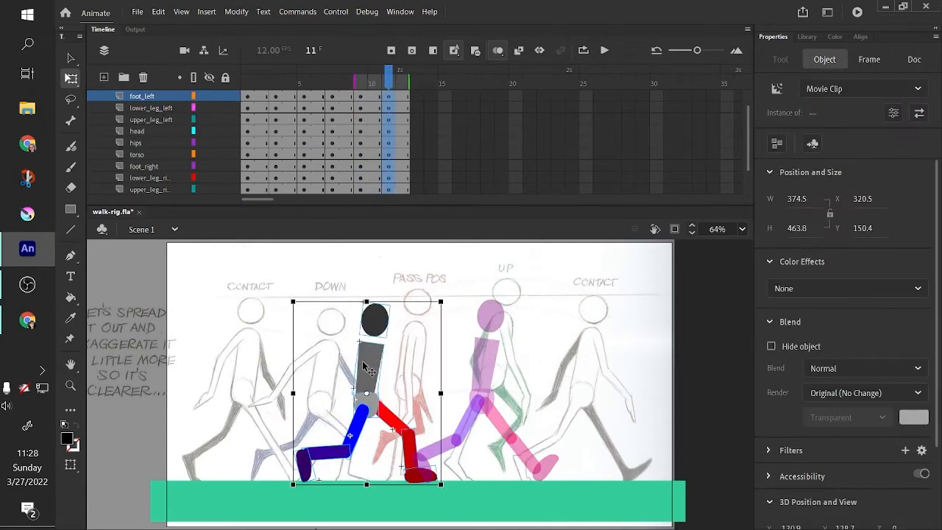
{"action": "left_click_drag", "start_coordinate": [369, 366], "coordinate": [493, 358]}
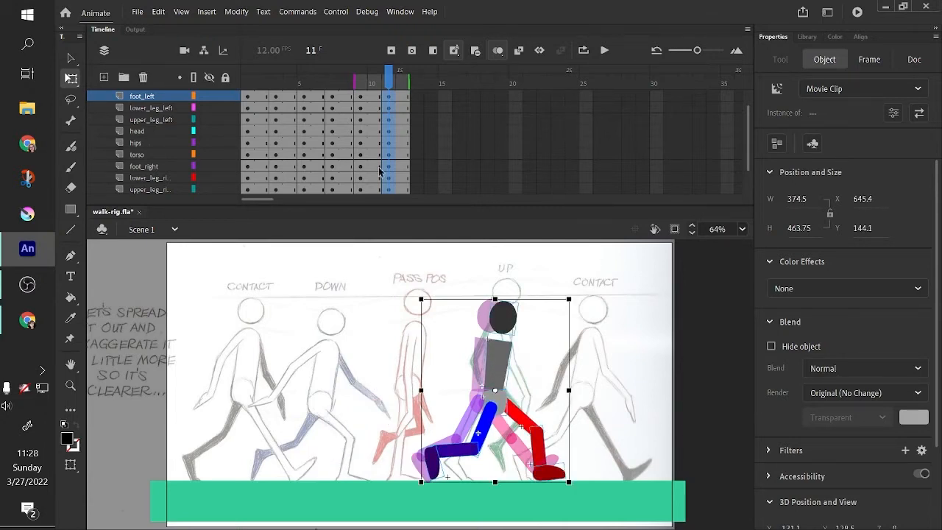
- Extend Layer_1 to frame 12 by inserting a frame there
{"action": "scroll", "coordinate": [388, 118], "scroll_direction": "up", "scroll_amount": 2}
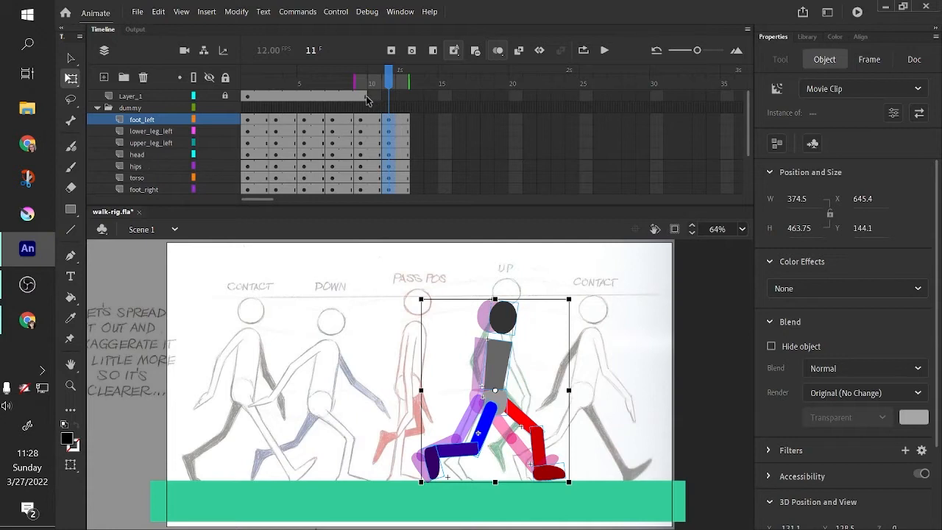
{"action": "left_click", "coordinate": [262, 97]}
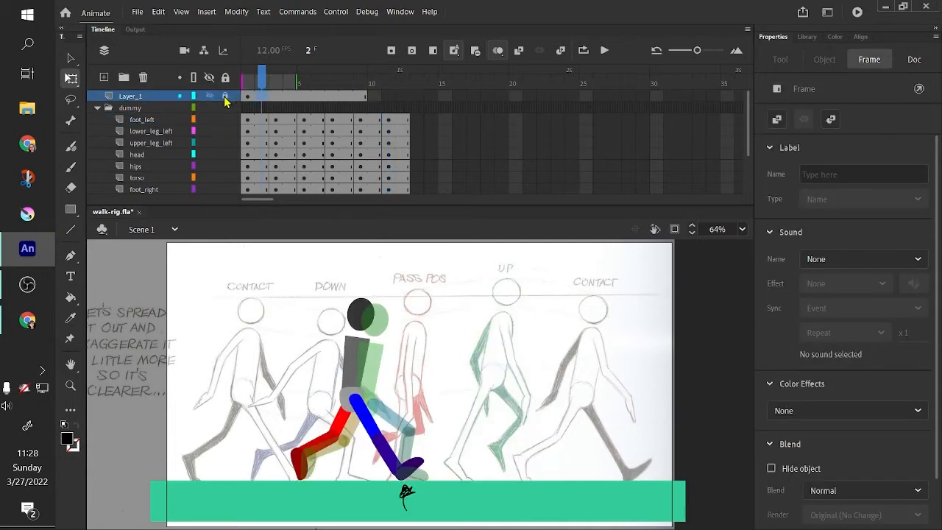
{"action": "left_click", "coordinate": [368, 97]}
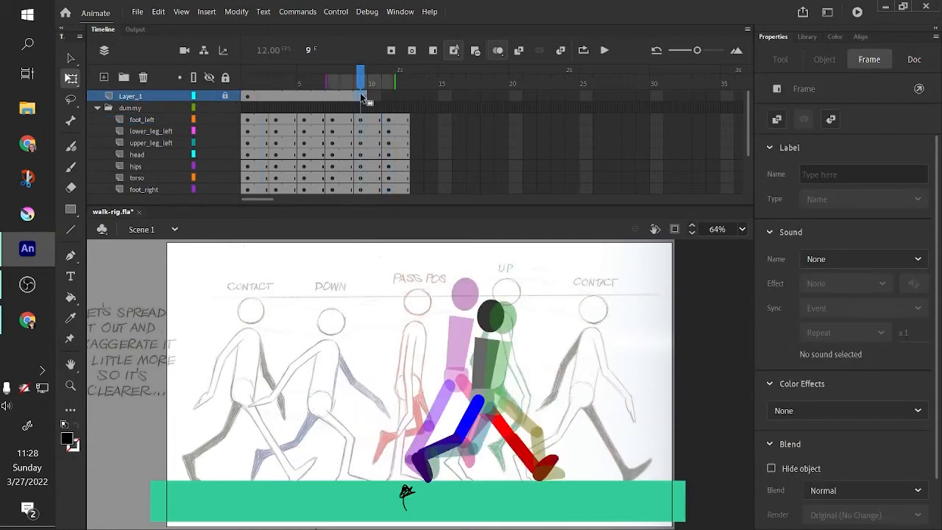
{"action": "left_click", "coordinate": [403, 108]}
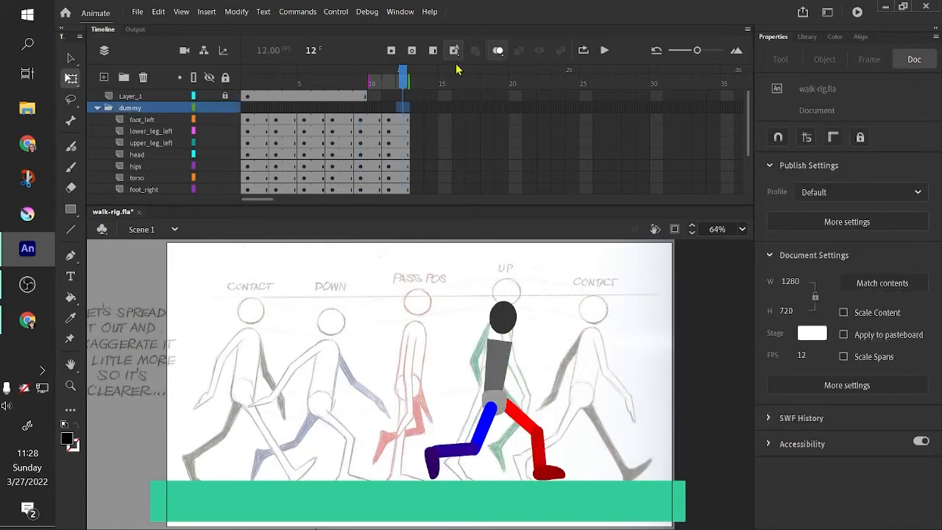
{"action": "left_click", "coordinate": [404, 96]}
{"action": "right_click", "coordinate": [404, 103]}
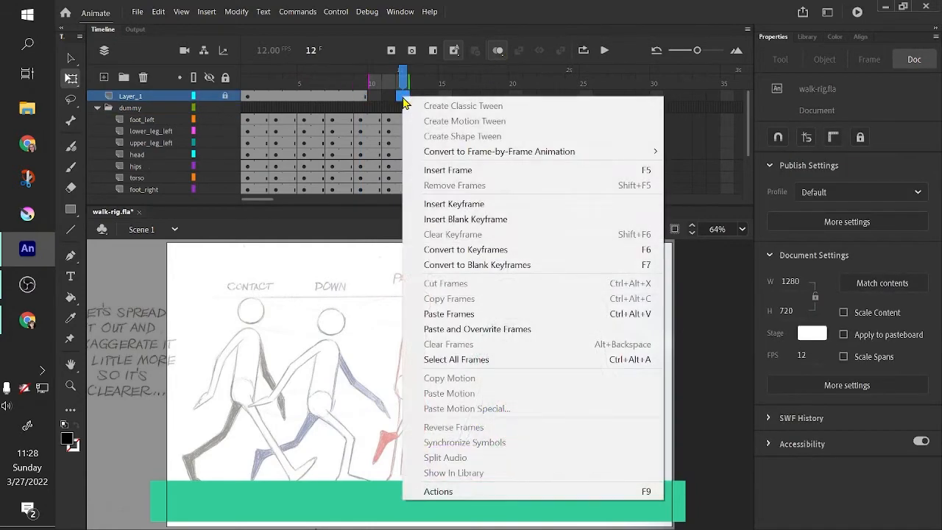
{"action": "left_click", "coordinate": [519, 174]}
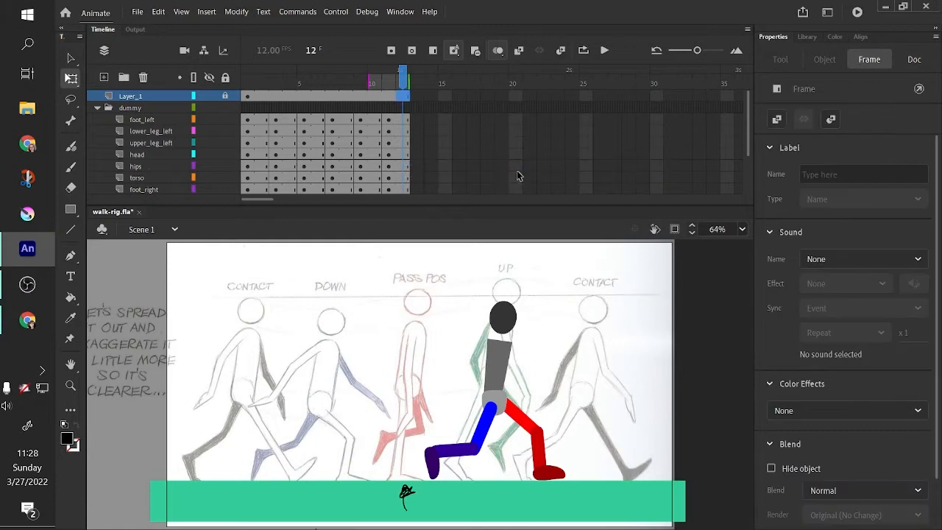
- At frame 11, move the black ground marker on Layer_1 forward under the front foot
{"action": "left_click_drag", "start_coordinate": [404, 79], "coordinate": [382, 92]}
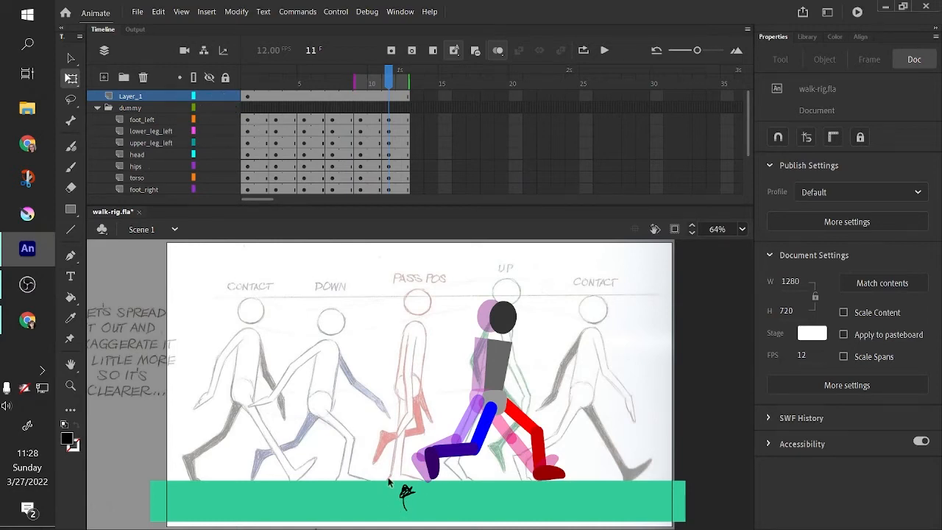
{"action": "left_click_drag", "start_coordinate": [388, 481], "coordinate": [422, 523]}
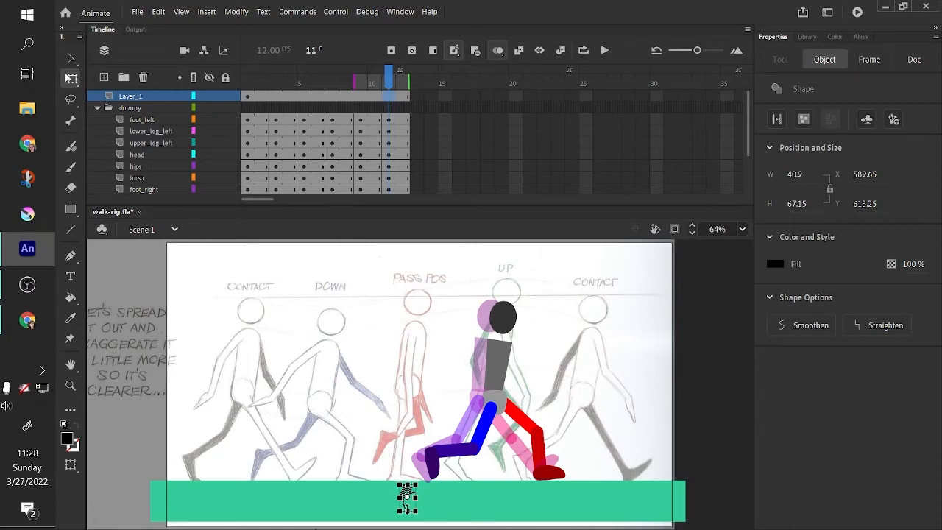
{"action": "left_click_drag", "start_coordinate": [407, 508], "coordinate": [552, 507]}
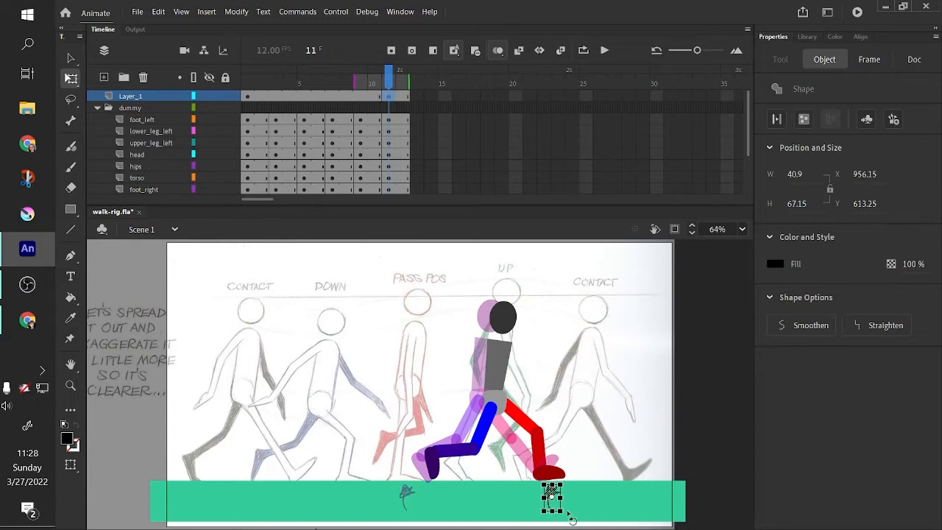
- Lock Layer_1 and scrub the timeline through the walk to frame 12
{"action": "left_click_drag", "start_coordinate": [388, 86], "coordinate": [261, 86]}
{"action": "left_click_drag", "start_coordinate": [292, 123], "coordinate": [383, 140]}
{"action": "left_click", "coordinate": [225, 96]}
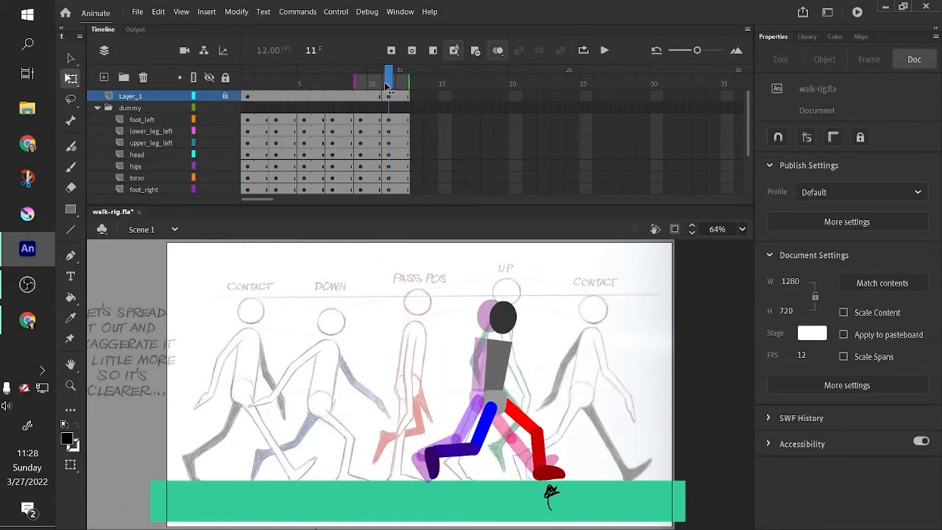
{"action": "left_click_drag", "start_coordinate": [385, 86], "coordinate": [406, 130]}
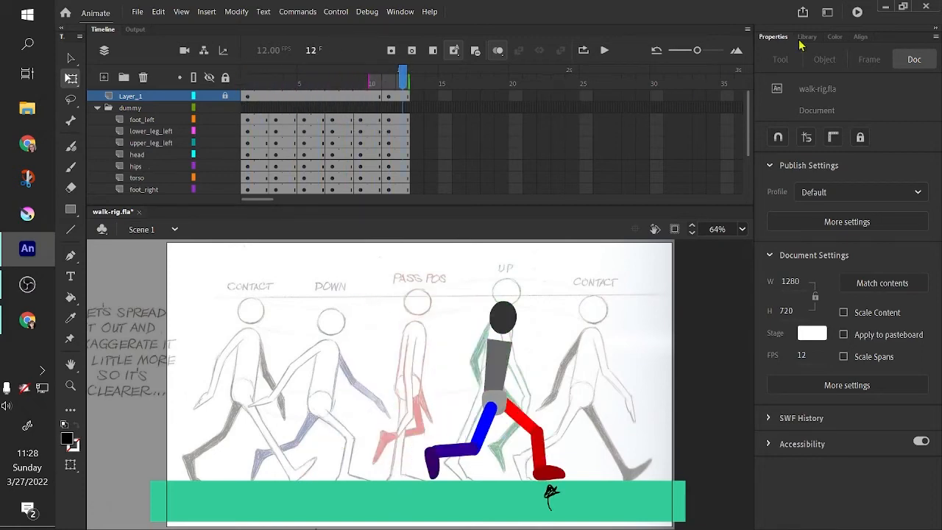
- Test the movie and close the preview window
{"action": "left_click", "coordinate": [857, 11]}
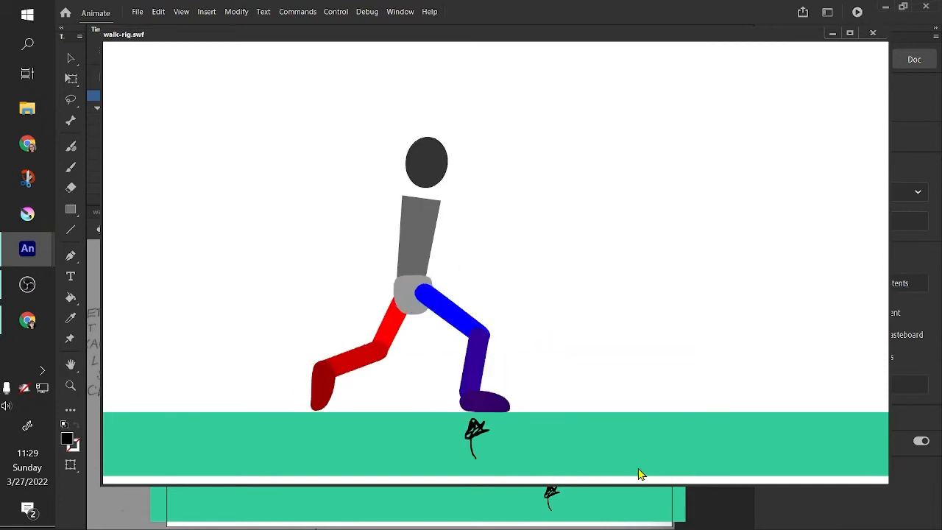
{"action": "key", "text": "ctrl+w"}
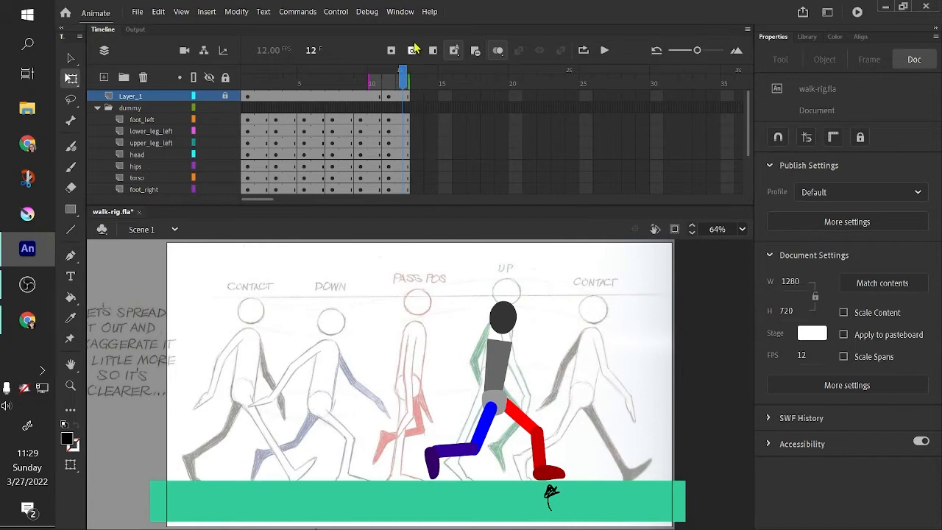
- Select frame 5 across all rig layers and copy those frames
{"action": "left_click_drag", "start_coordinate": [401, 81], "coordinate": [404, 134]}
{"action": "left_click_drag", "start_coordinate": [404, 144], "coordinate": [303, 167]}
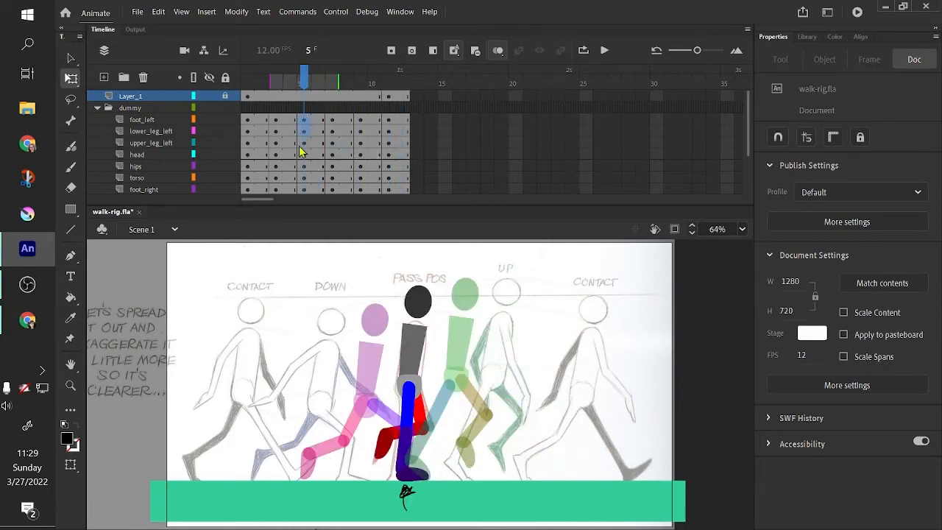
{"action": "scroll", "coordinate": [302, 151], "scroll_direction": "down", "scroll_amount": 3}
{"action": "left_click", "coordinate": [304, 156]}
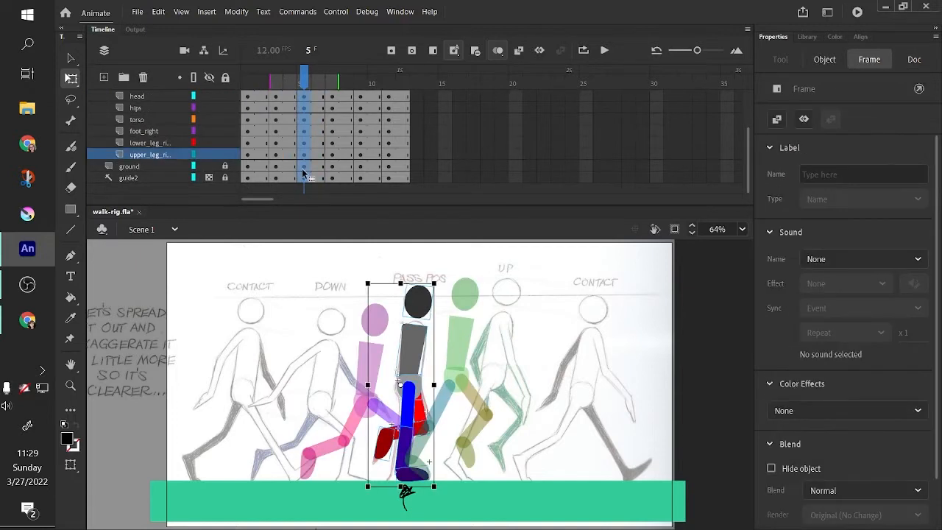
{"action": "scroll", "coordinate": [300, 134], "scroll_direction": "up", "scroll_amount": 3}
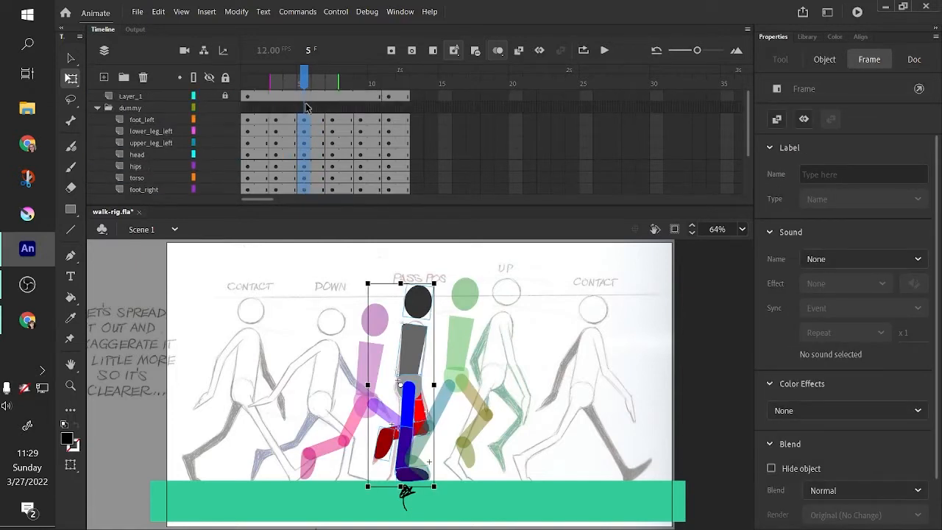
{"action": "scroll", "coordinate": [300, 105], "scroll_direction": "down", "scroll_amount": 3}
{"action": "right_click", "coordinate": [306, 155]}
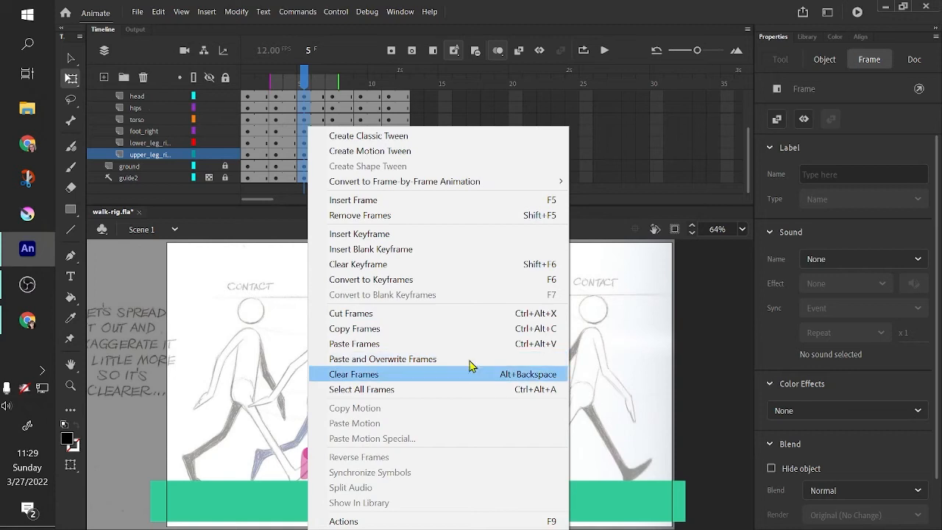
{"action": "left_click", "coordinate": [467, 332]}
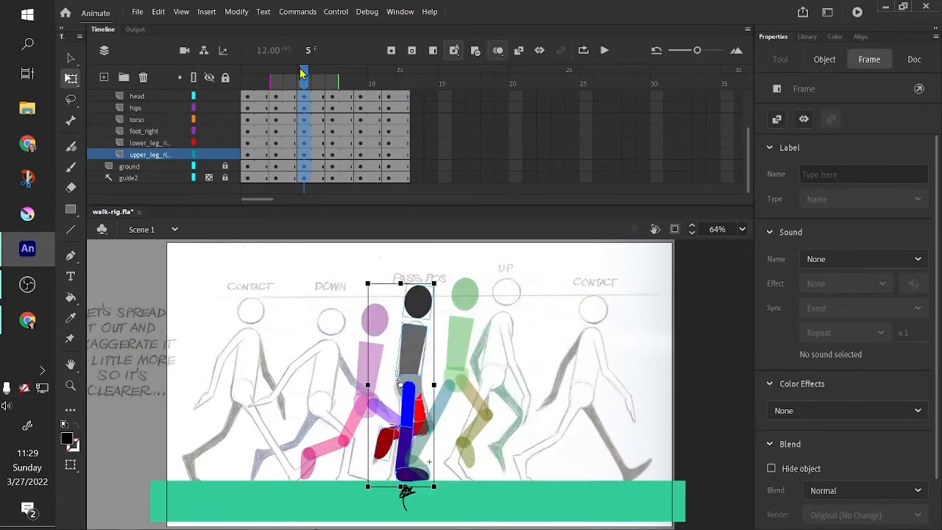
- Select frame 13 across all rig layers and paste the copied frames there
{"action": "left_click_drag", "start_coordinate": [301, 71], "coordinate": [421, 222]}
{"action": "scroll", "coordinate": [423, 114], "scroll_direction": "up", "scroll_amount": 2}
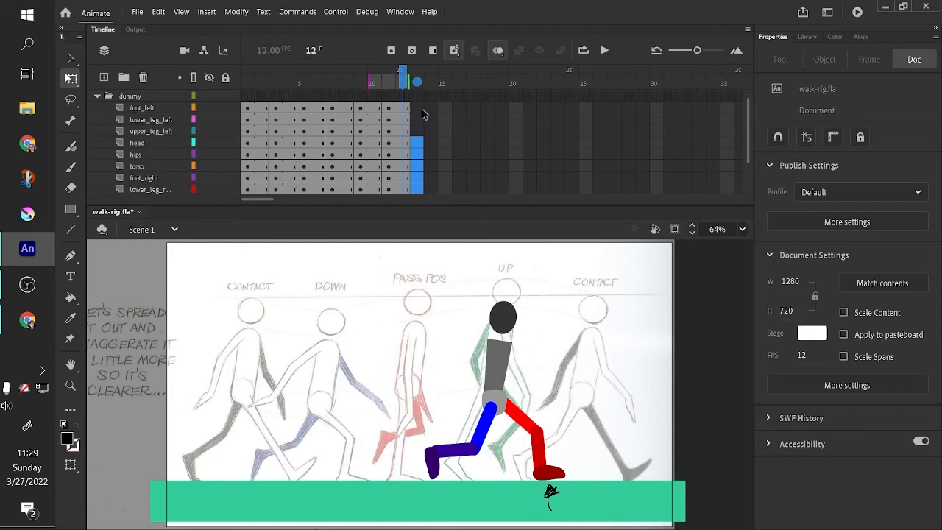
{"action": "left_click", "coordinate": [419, 108]}
{"action": "left_click", "coordinate": [458, 115]}
{"action": "left_click_drag", "start_coordinate": [418, 110], "coordinate": [424, 243]}
{"action": "right_click", "coordinate": [415, 131]}
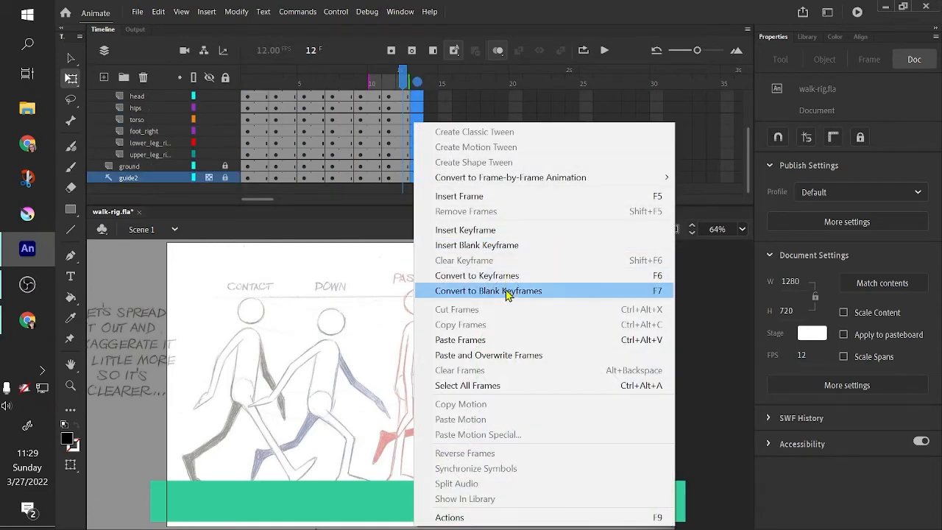
{"action": "left_click", "coordinate": [508, 342]}
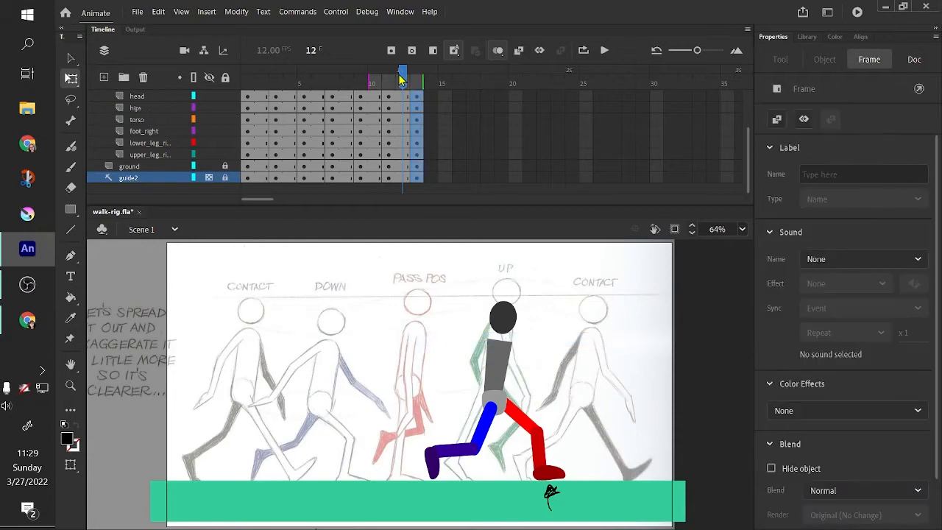
- At frame 13, straighten the right leg straight down with its foot flat on the ground for the passing pose
{"action": "left_click_drag", "start_coordinate": [401, 80], "coordinate": [420, 77]}
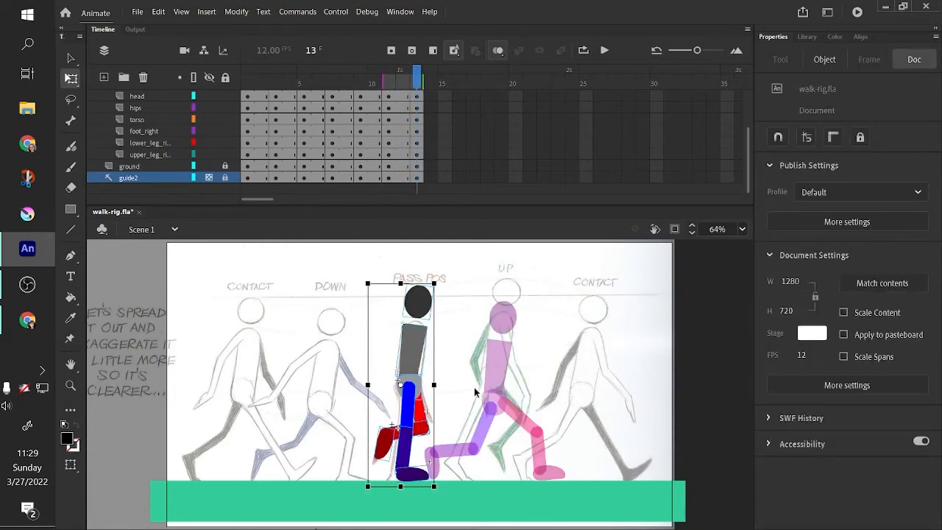
{"action": "left_click_drag", "start_coordinate": [455, 205], "coordinate": [457, 165]}
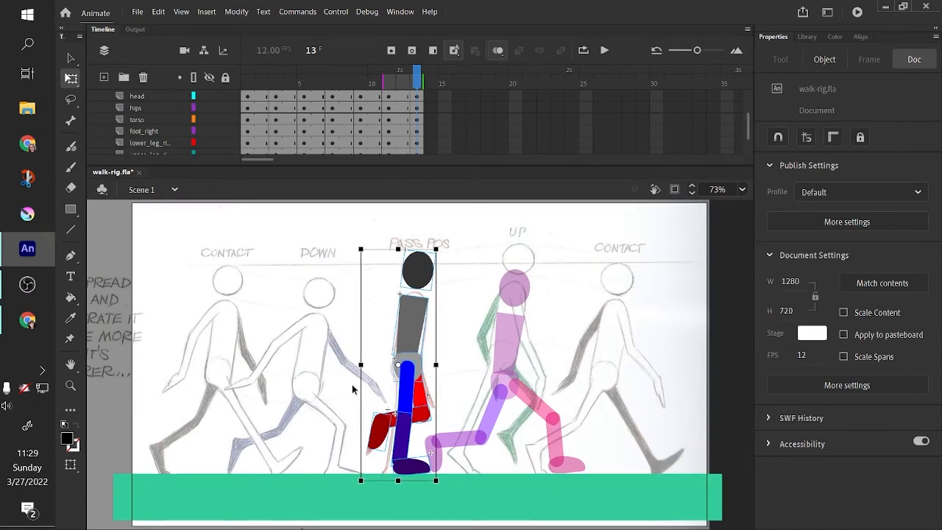
{"action": "left_click", "coordinate": [327, 384]}
{"action": "left_click", "coordinate": [404, 404]}
{"action": "left_click_drag", "start_coordinate": [422, 429], "coordinate": [445, 422]}
{"action": "left_click", "coordinate": [403, 418]}
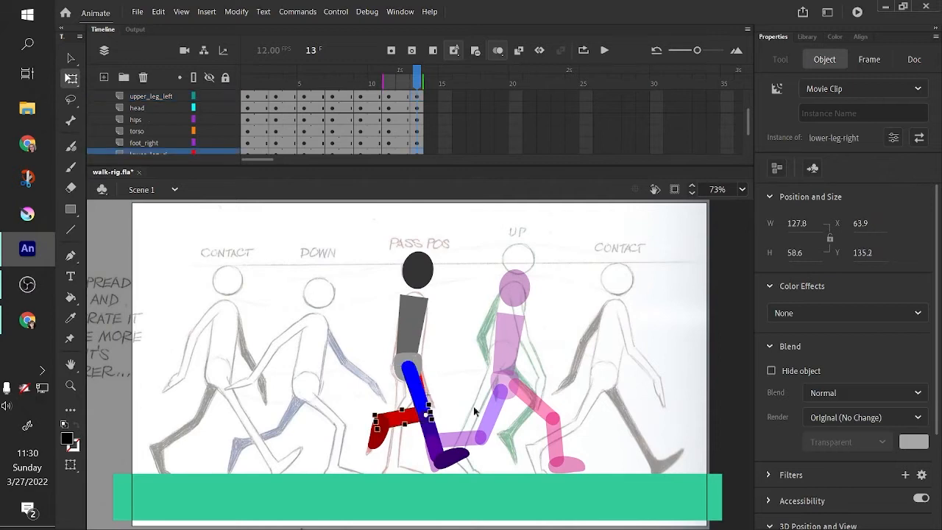
{"action": "left_click", "coordinate": [426, 384]}
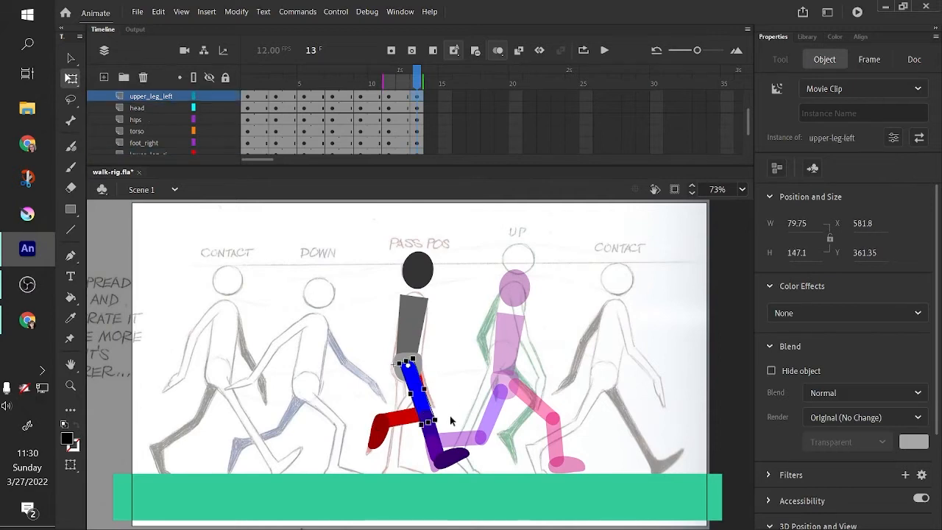
{"action": "left_click", "coordinate": [440, 380]}
{"action": "left_click", "coordinate": [421, 378]}
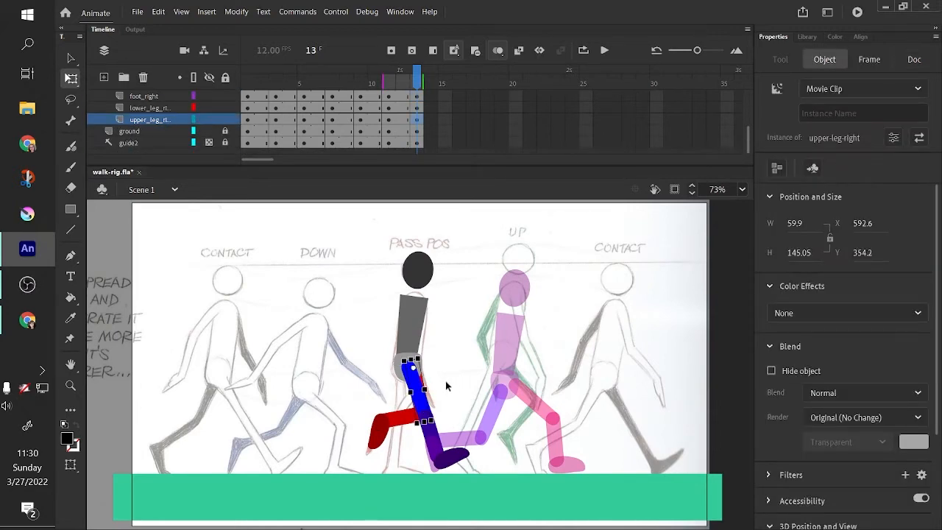
{"action": "left_click", "coordinate": [471, 382]}
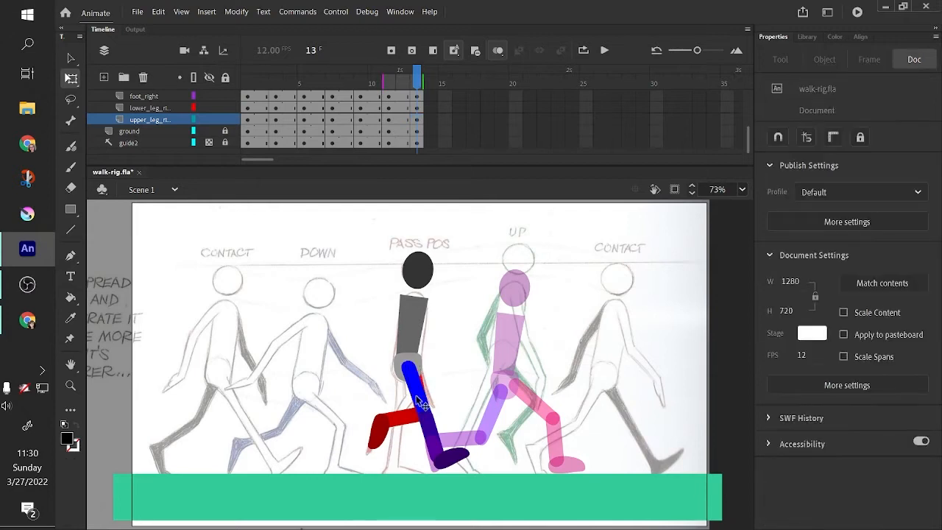
{"action": "left_click_drag", "start_coordinate": [422, 399], "coordinate": [427, 440]}
{"action": "left_click", "coordinate": [427, 399]}
{"action": "left_click", "coordinate": [438, 427]}
{"action": "left_click_drag", "start_coordinate": [413, 406], "coordinate": [410, 407]}
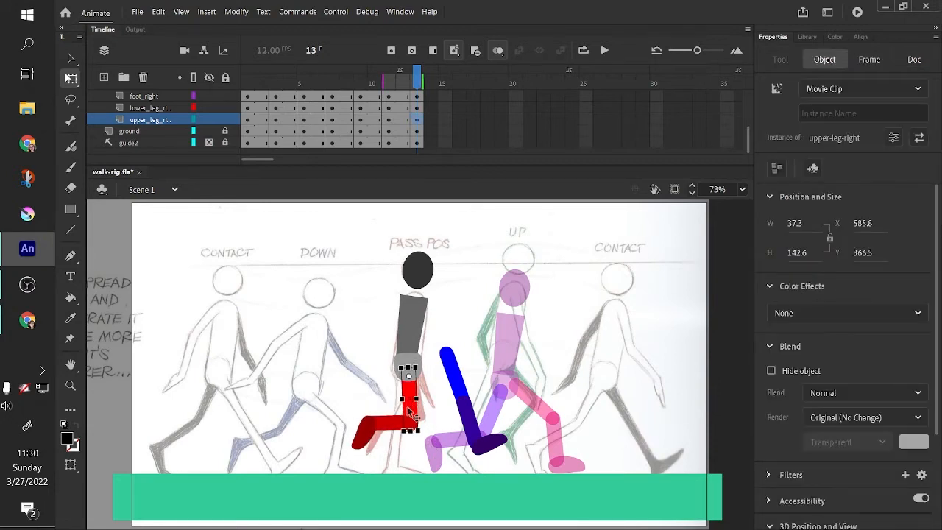
{"action": "left_click", "coordinate": [394, 423]}
{"action": "left_click_drag", "start_coordinate": [372, 445], "coordinate": [411, 470]}
{"action": "left_click", "coordinate": [413, 401]}
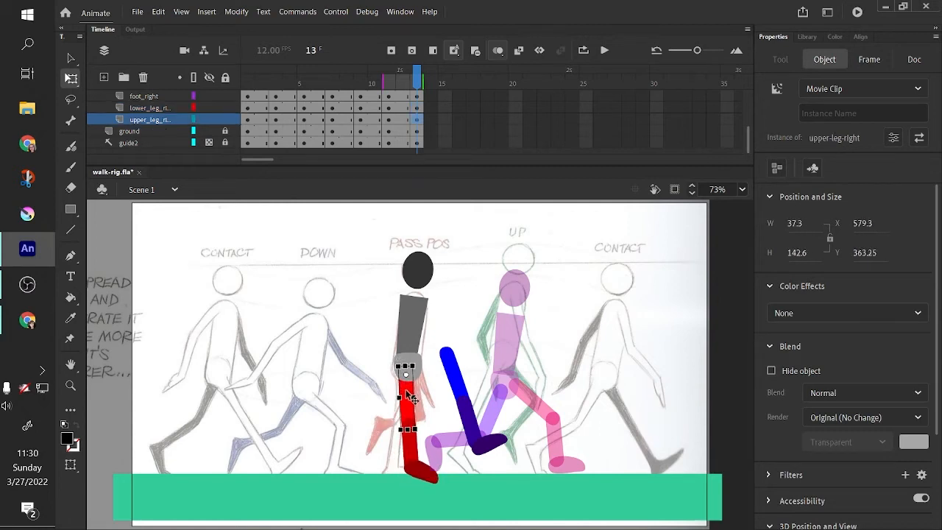
{"action": "left_click", "coordinate": [427, 474]}
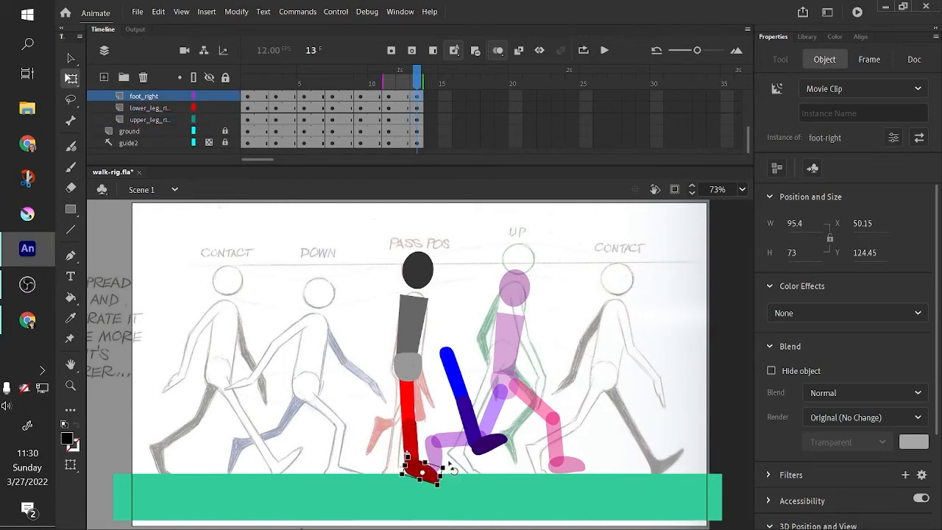
{"action": "left_click_drag", "start_coordinate": [450, 468], "coordinate": [456, 457]}
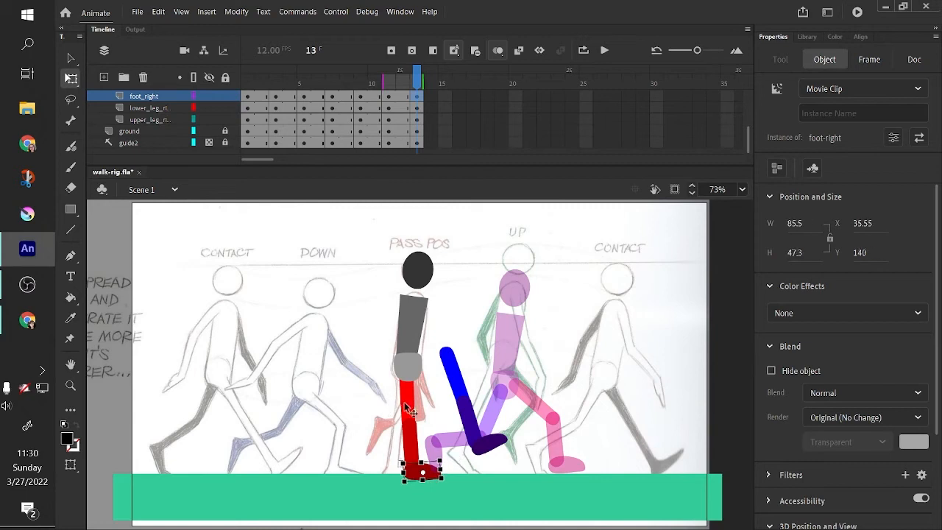
- Bend the left leg backward, lifting its lower leg behind the body to match the passing drawing
{"action": "left_click", "coordinate": [410, 410]}
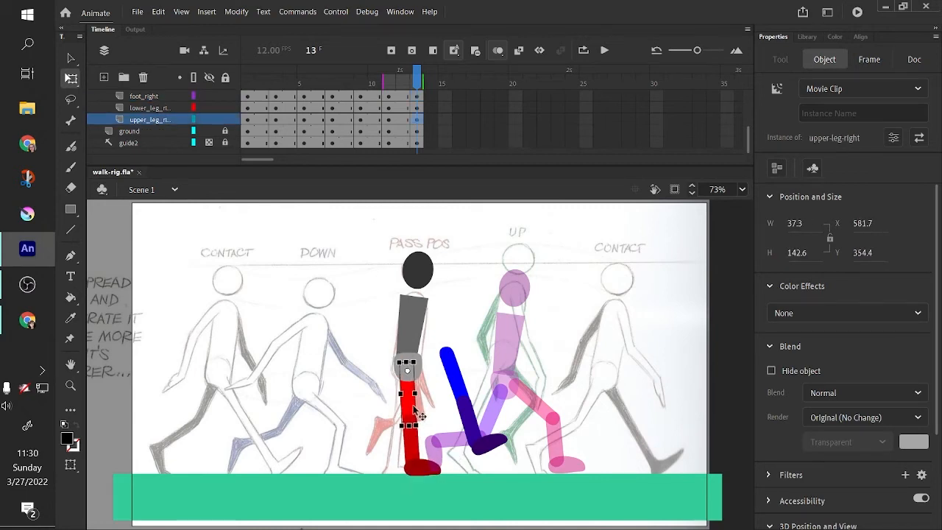
{"action": "left_click_drag", "start_coordinate": [468, 391], "coordinate": [426, 406]}
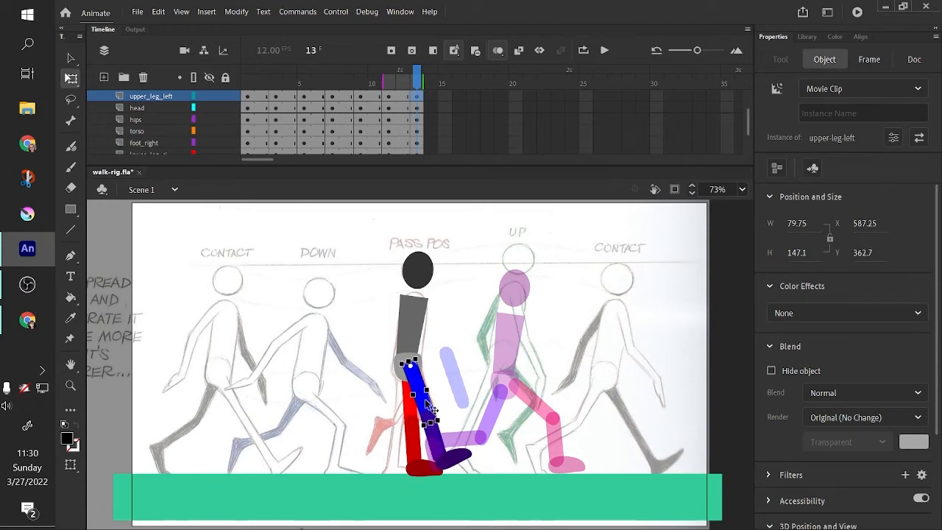
{"action": "left_click", "coordinate": [469, 418]}
{"action": "left_click", "coordinate": [461, 440]}
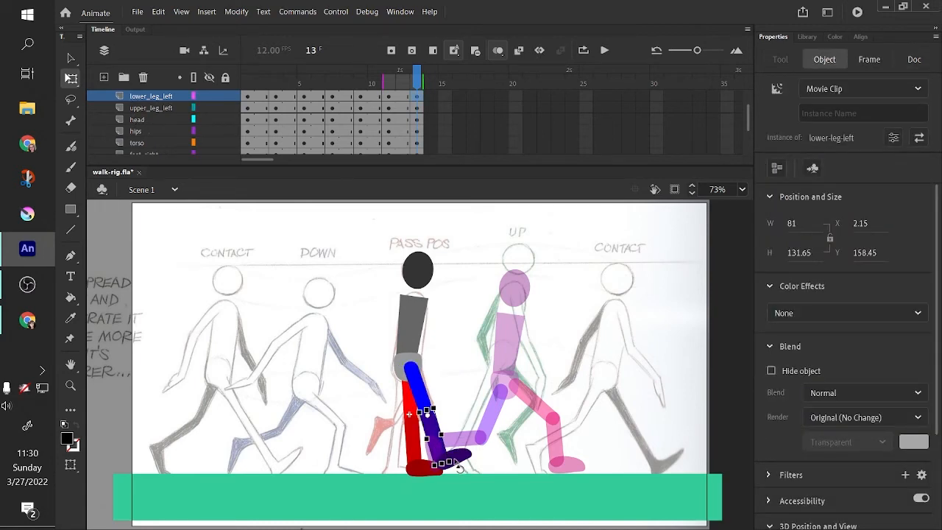
{"action": "left_click_drag", "start_coordinate": [459, 467], "coordinate": [395, 457]}
{"action": "left_click_drag", "start_coordinate": [416, 384], "coordinate": [416, 389]}
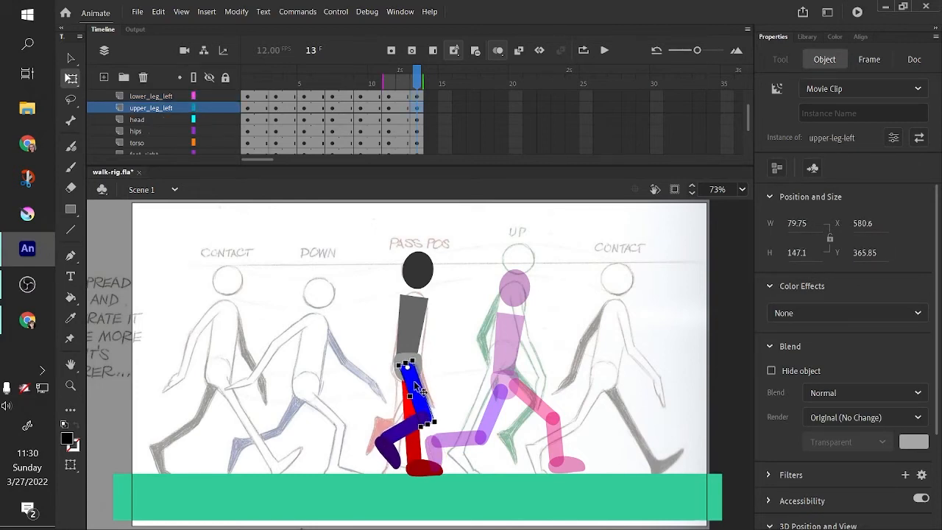
{"action": "left_click", "coordinate": [467, 379]}
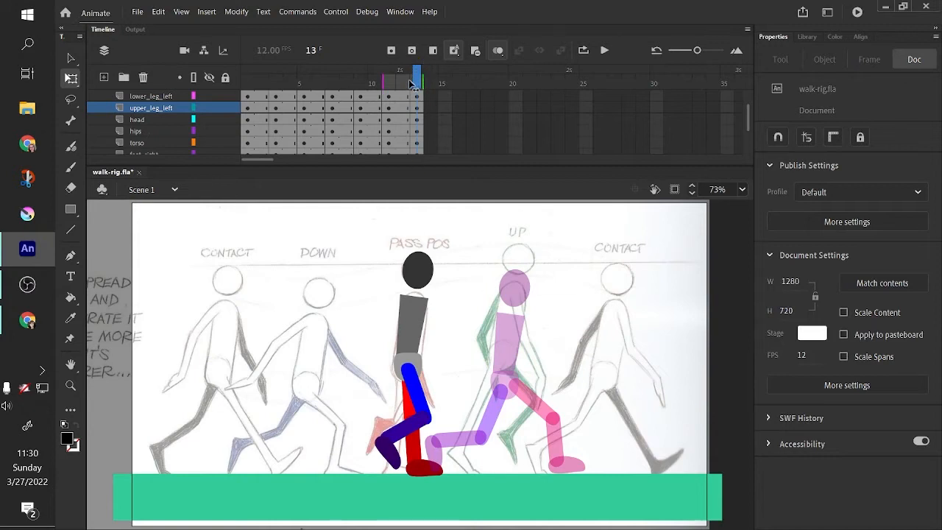
- Compare frames 12 and 13, then select the whole figure at frame 13 and nudge it slightly downward
{"action": "left_click", "coordinate": [404, 83]}
{"action": "left_click", "coordinate": [420, 83]}
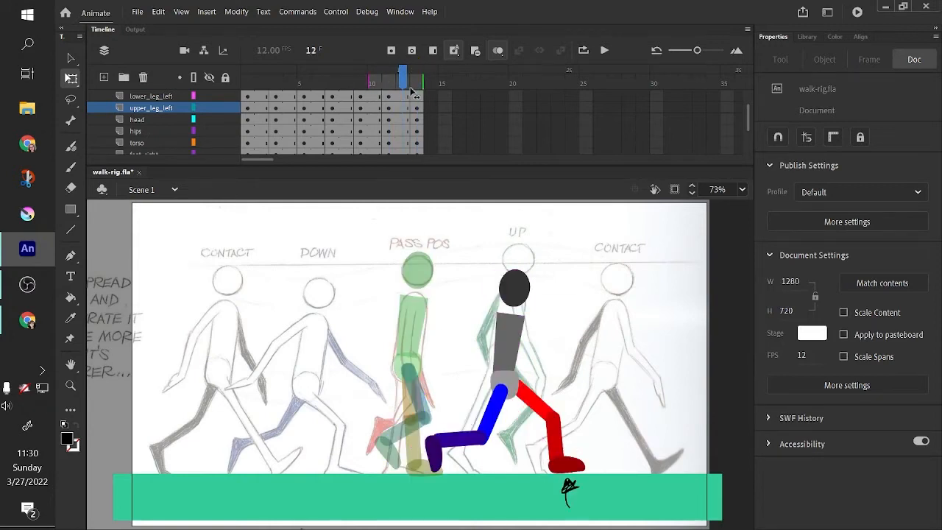
{"action": "left_click_drag", "start_coordinate": [346, 231], "coordinate": [497, 481]}
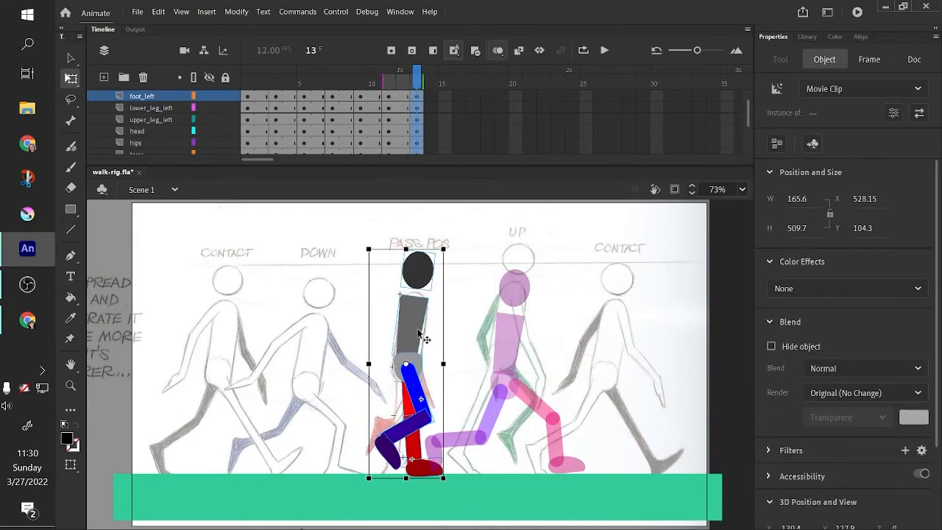
{"action": "mouse_move", "coordinate": [419, 333]}
{"action": "left_mouse_down"}
{"action": "mouse_move", "coordinate": [568, 325]}
{"action": "mouse_move", "coordinate": [417, 322]}
{"action": "mouse_move", "coordinate": [420, 344]}
{"action": "left_mouse_up"}
- Extend the Layer_1 reference layer by inserting frames up to frame 20
{"action": "left_click_drag", "start_coordinate": [493, 166], "coordinate": [493, 230]}
{"action": "left_click", "coordinate": [515, 96]}
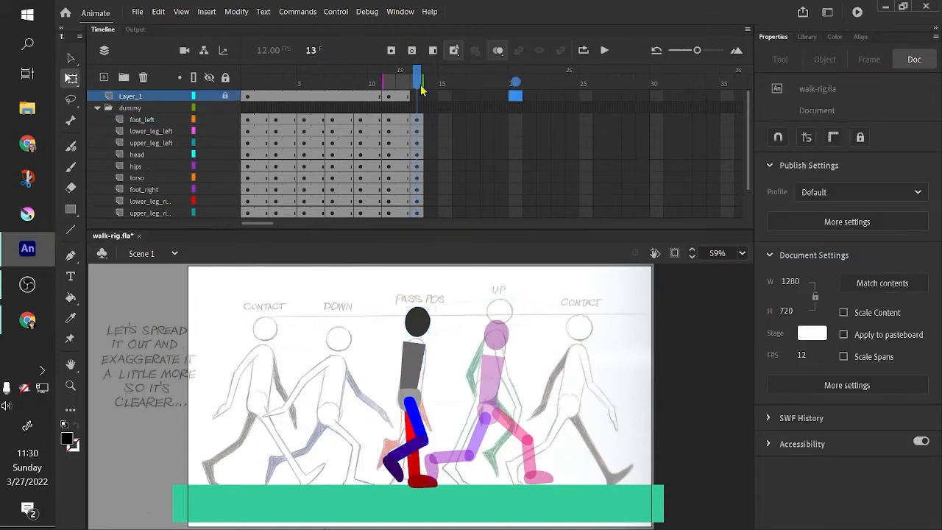
{"action": "right_click", "coordinate": [516, 97]}
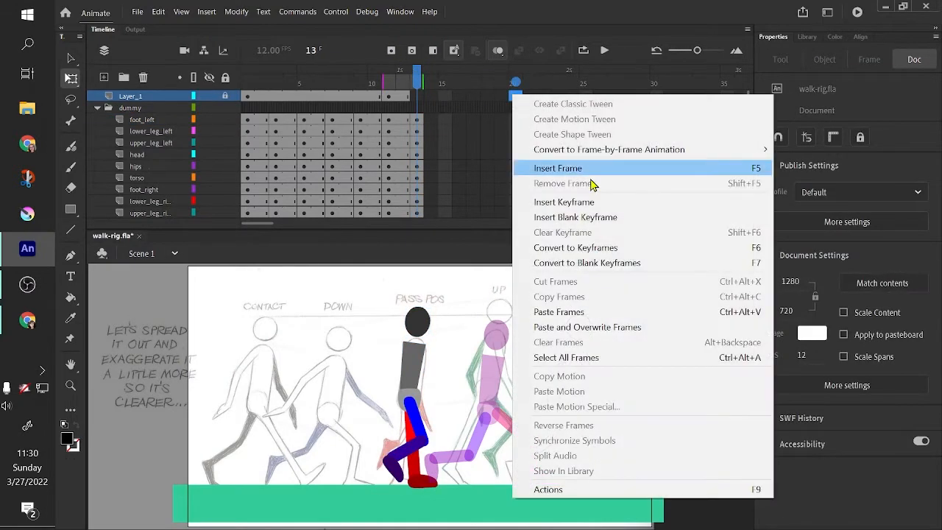
{"action": "left_click", "coordinate": [593, 173]}
- At frame 13, select the whole figure and move it forward along the ground, about under the Up drawing
{"action": "left_click_drag", "start_coordinate": [516, 78], "coordinate": [417, 78]}
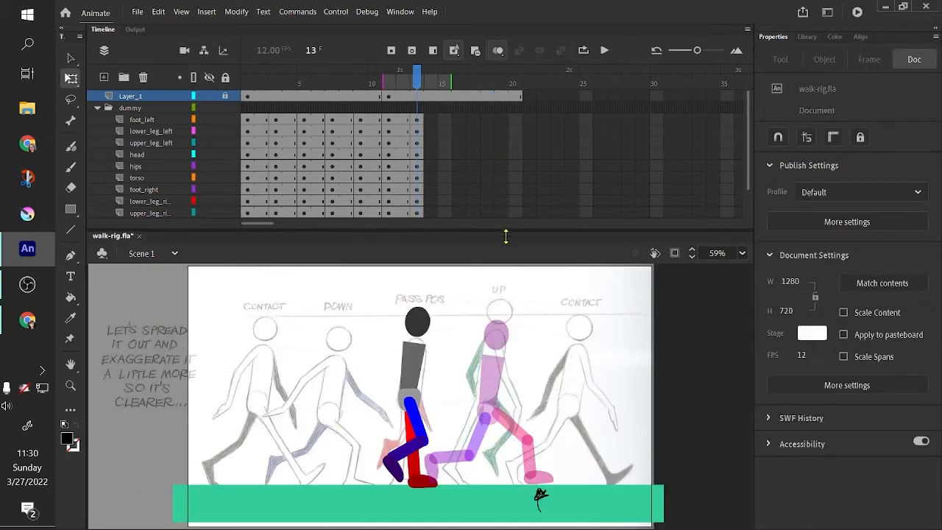
{"action": "left_click_drag", "start_coordinate": [506, 236], "coordinate": [506, 251]}
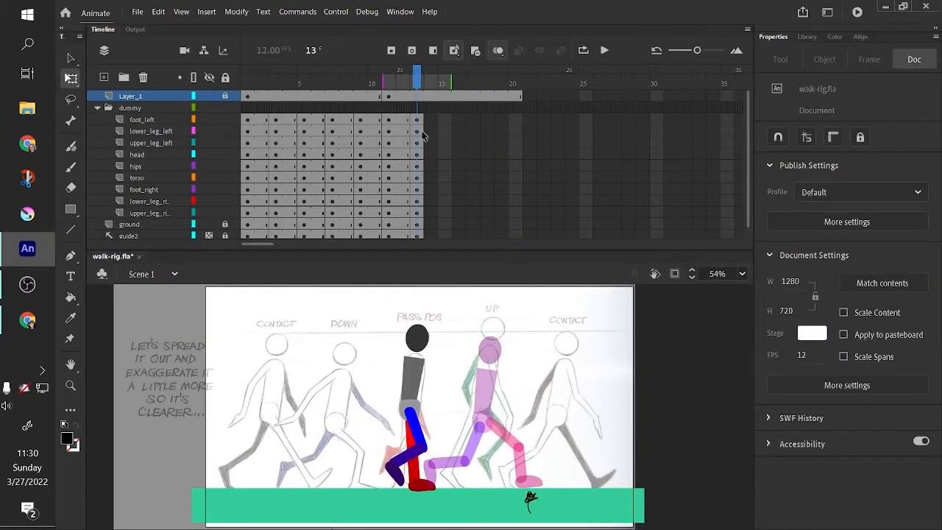
{"action": "left_click_drag", "start_coordinate": [386, 313], "coordinate": [466, 493]}
{"action": "left_click_drag", "start_coordinate": [414, 381], "coordinate": [525, 372]}
{"action": "left_click", "coordinate": [495, 242]}
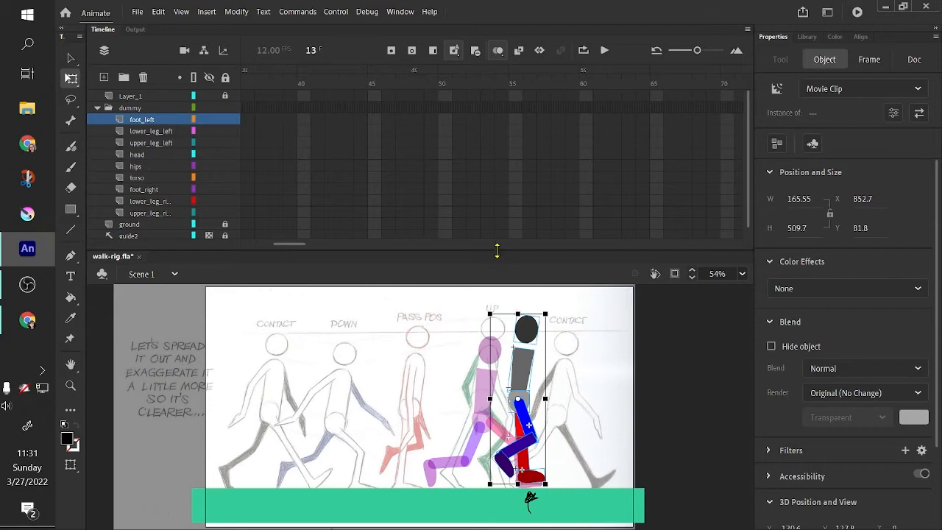
{"action": "left_click_drag", "start_coordinate": [299, 245], "coordinate": [259, 247]}
{"action": "left_click_drag", "start_coordinate": [442, 250], "coordinate": [445, 191]}
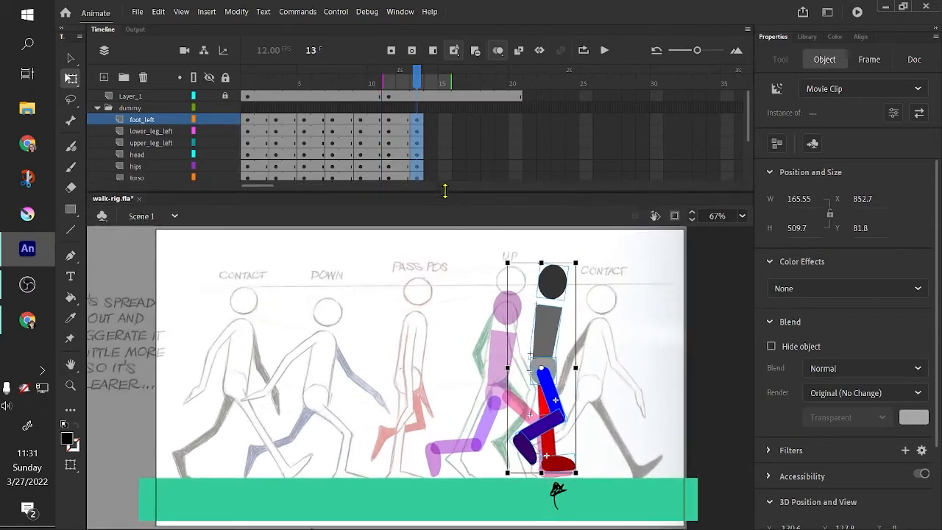
{"action": "mouse_move", "coordinate": [542, 343]}
{"action": "left_mouse_down"}
{"action": "mouse_move", "coordinate": [539, 294]}
{"action": "mouse_move", "coordinate": [540, 340]}
{"action": "mouse_move", "coordinate": [546, 333]}
{"action": "mouse_move", "coordinate": [554, 346]}
{"action": "mouse_move", "coordinate": [553, 338]}
{"action": "left_mouse_up"}
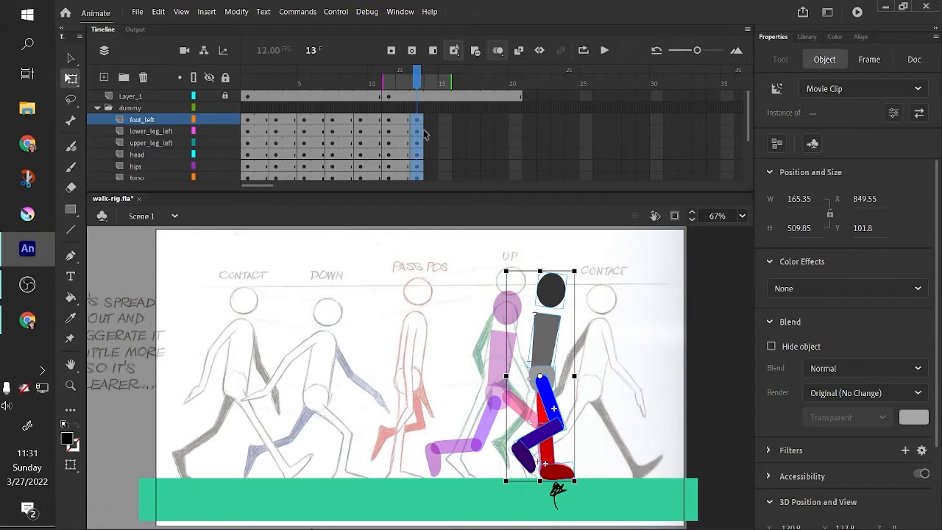
- Select frame 7 across all rig layers and copy those frames
{"action": "left_click_drag", "start_coordinate": [421, 89], "coordinate": [335, 200]}
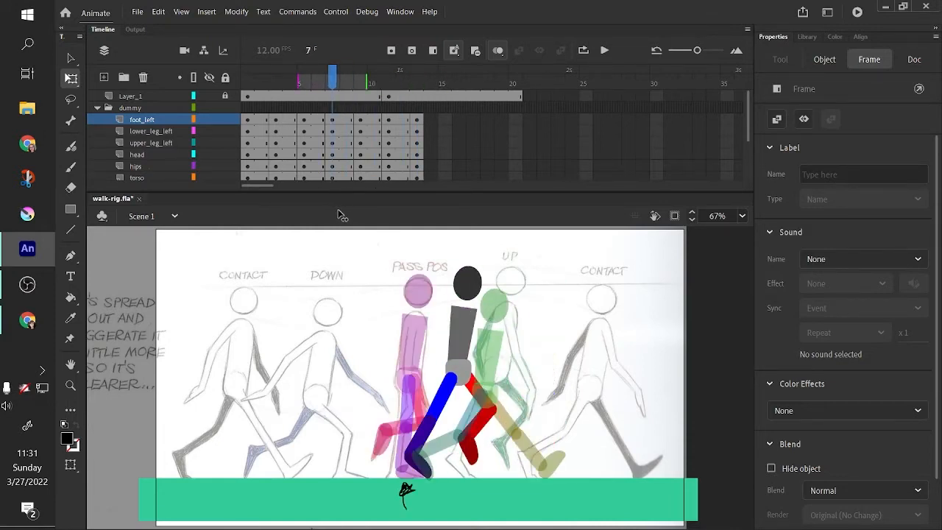
{"action": "left_click_drag", "start_coordinate": [338, 223], "coordinate": [339, 220]}
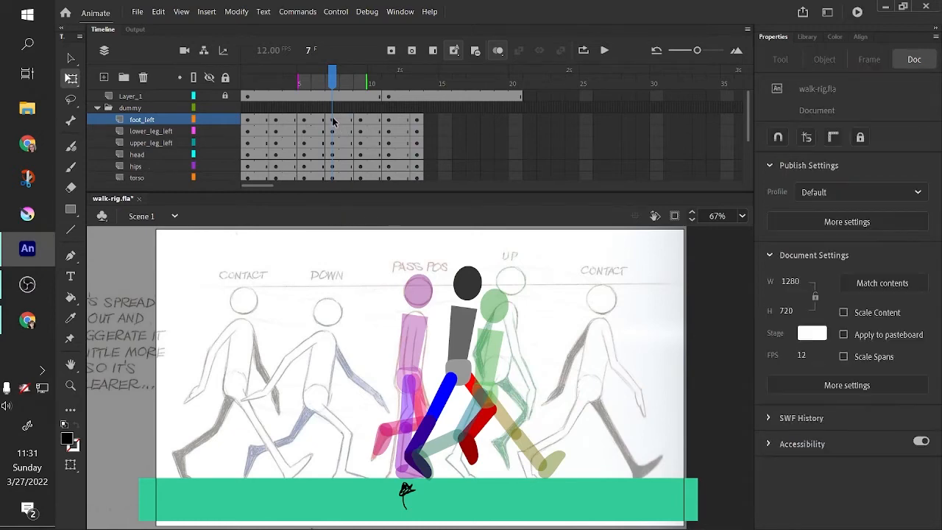
{"action": "scroll", "coordinate": [332, 173], "scroll_direction": "down", "scroll_amount": 3}
{"action": "left_click", "coordinate": [329, 143]}
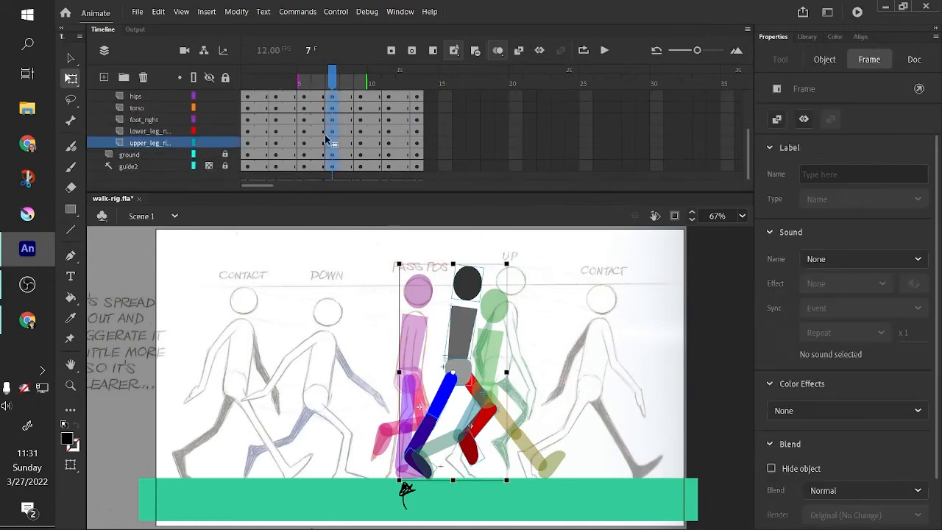
{"action": "right_click", "coordinate": [334, 145]}
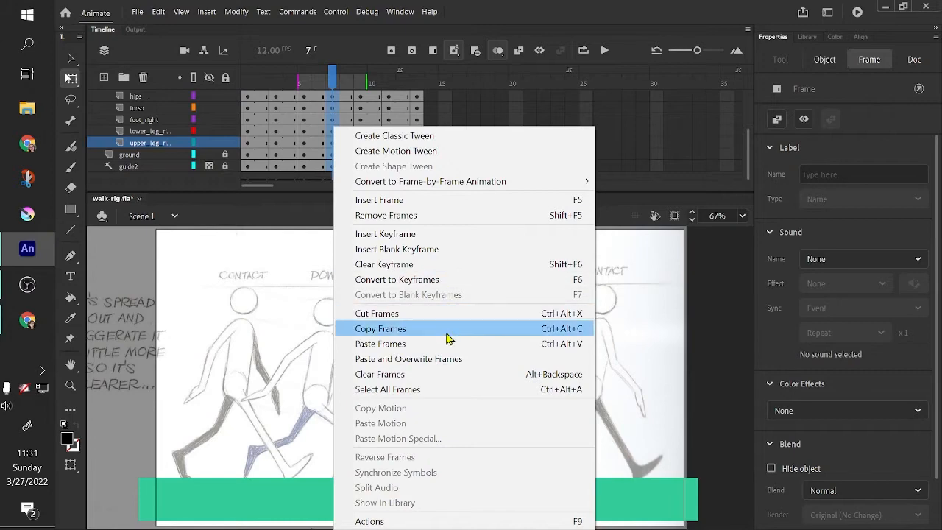
{"action": "left_click", "coordinate": [398, 328]}
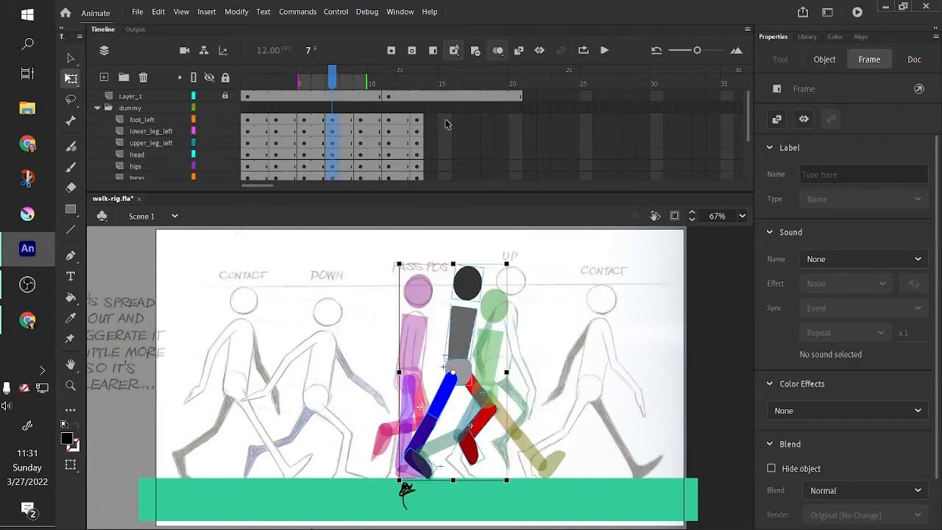
- Paste the copied frames at frame 15 across all rig layers
{"action": "left_click", "coordinate": [446, 124]}
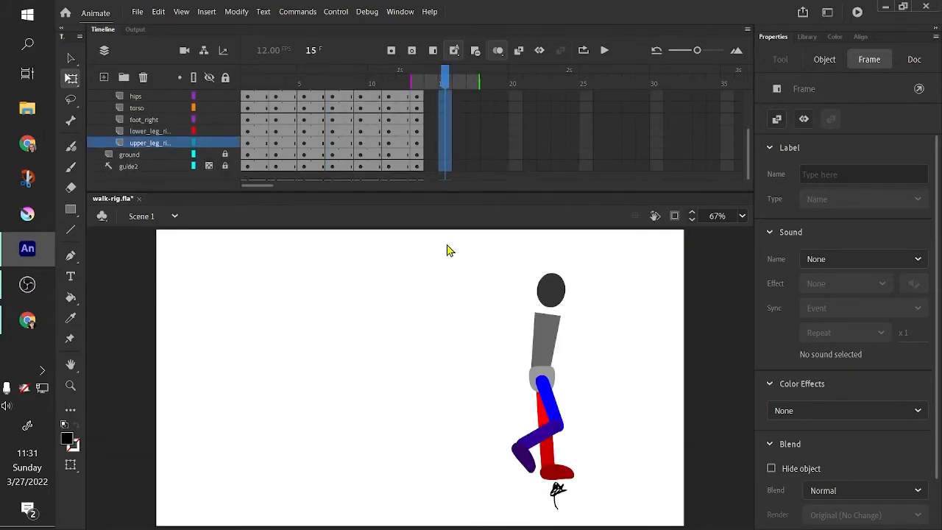
{"action": "left_click", "coordinate": [447, 250]}
{"action": "right_click", "coordinate": [446, 163]}
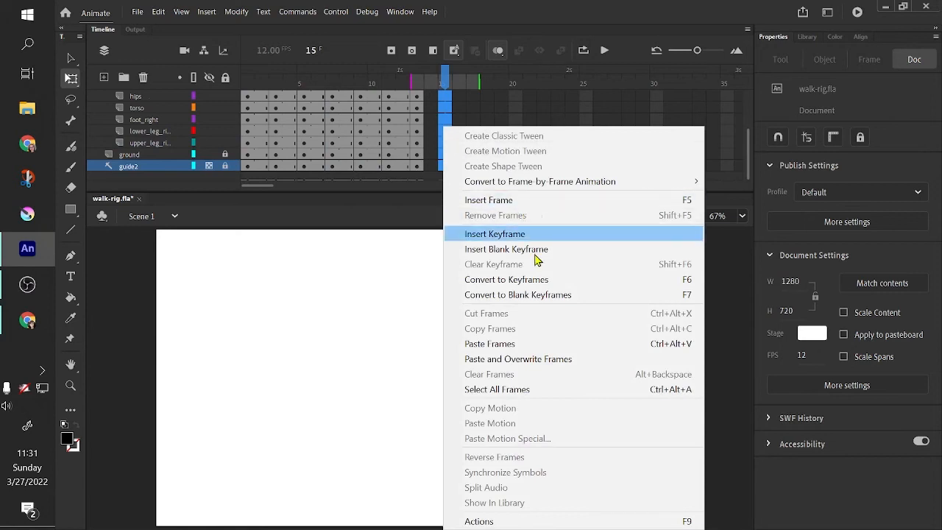
{"action": "left_click", "coordinate": [543, 344]}
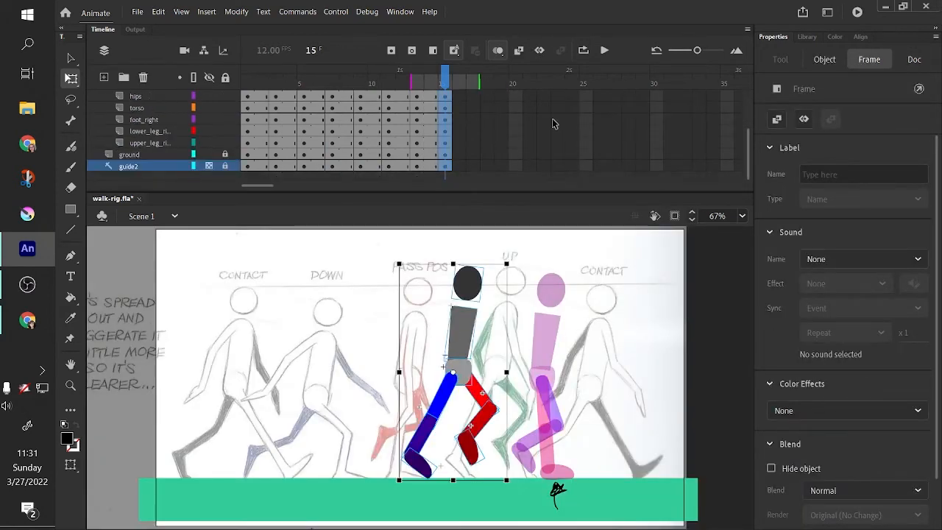
- At frame 15, swap the legs: swing the blue leg forward and straighten the red leg down as the planted leg
{"action": "left_click", "coordinate": [526, 370]}
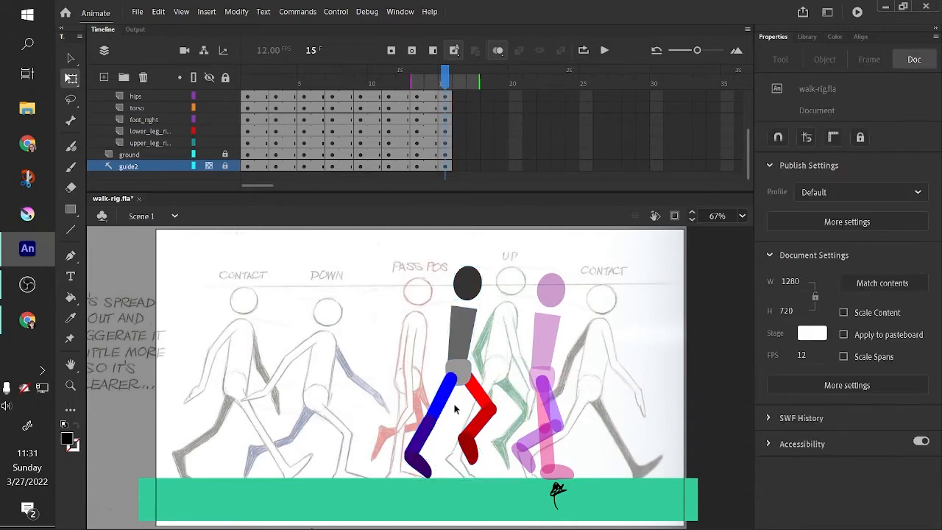
{"action": "left_click", "coordinate": [447, 403]}
{"action": "left_click_drag", "start_coordinate": [443, 438], "coordinate": [500, 414]}
{"action": "left_click_drag", "start_coordinate": [457, 385], "coordinate": [441, 433]}
{"action": "left_click_drag", "start_coordinate": [504, 386], "coordinate": [477, 404]}
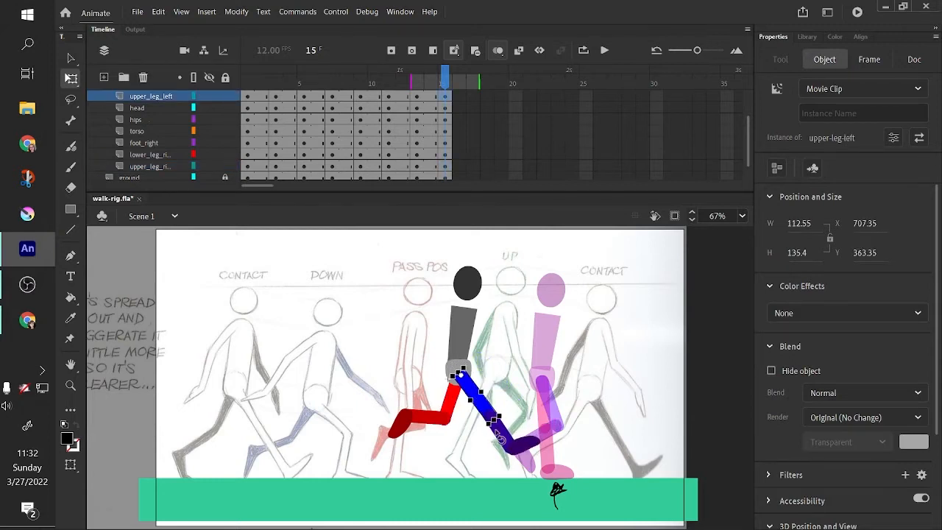
{"action": "left_click", "coordinate": [425, 433]}
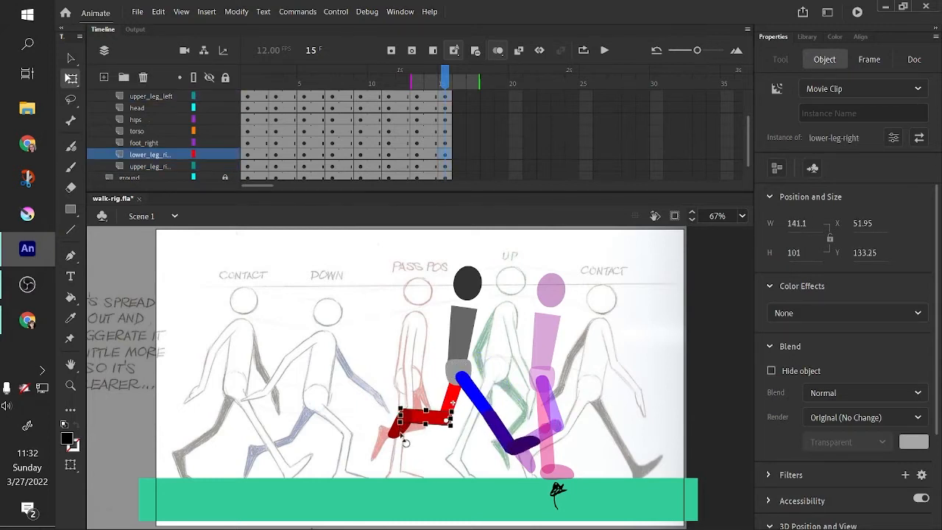
{"action": "left_click_drag", "start_coordinate": [405, 443], "coordinate": [427, 464]}
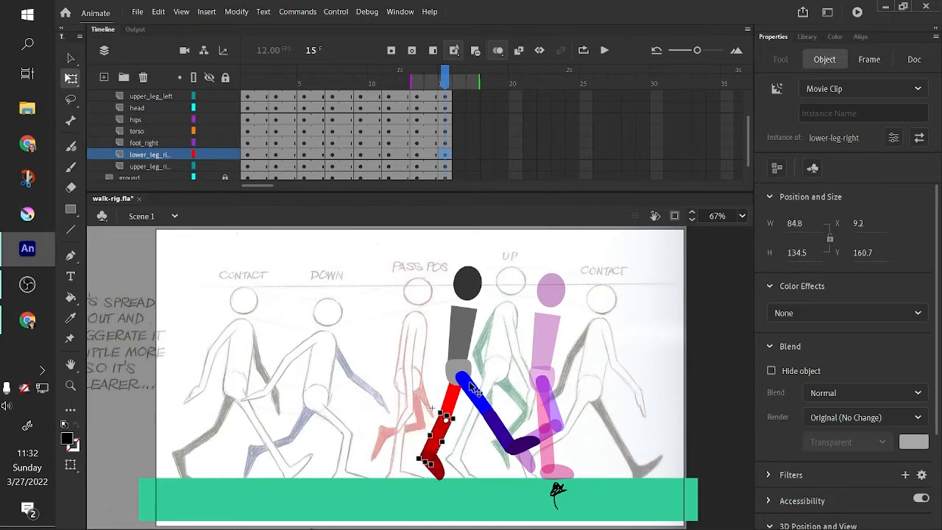
{"action": "left_click_drag", "start_coordinate": [506, 436], "coordinate": [528, 430]}
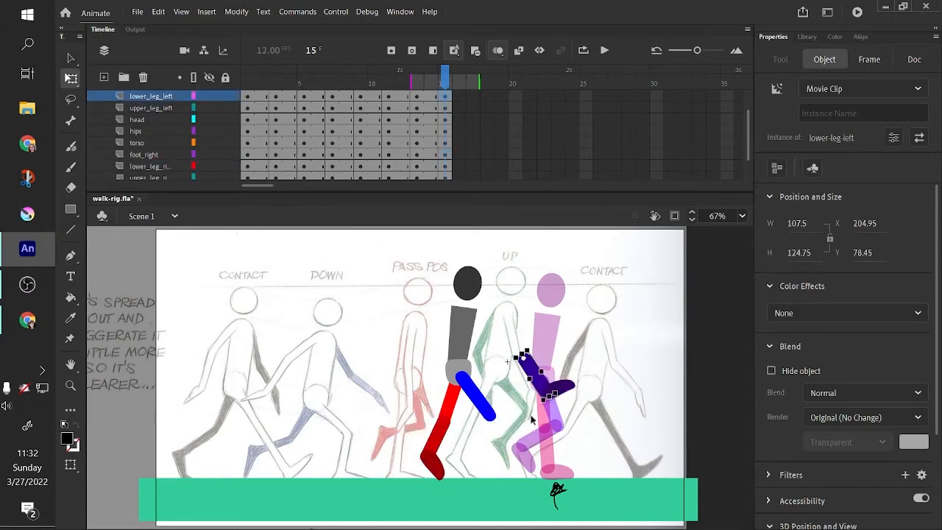
- Bend the blue leg up into the passing position behind the red leg and angle its foot
{"action": "left_click_drag", "start_coordinate": [531, 374], "coordinate": [469, 467]}
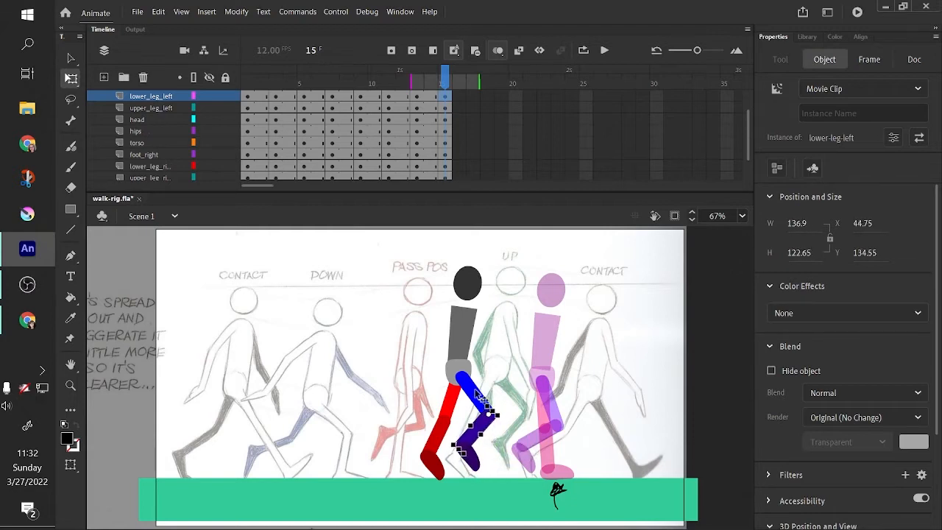
{"action": "left_click", "coordinate": [465, 381]}
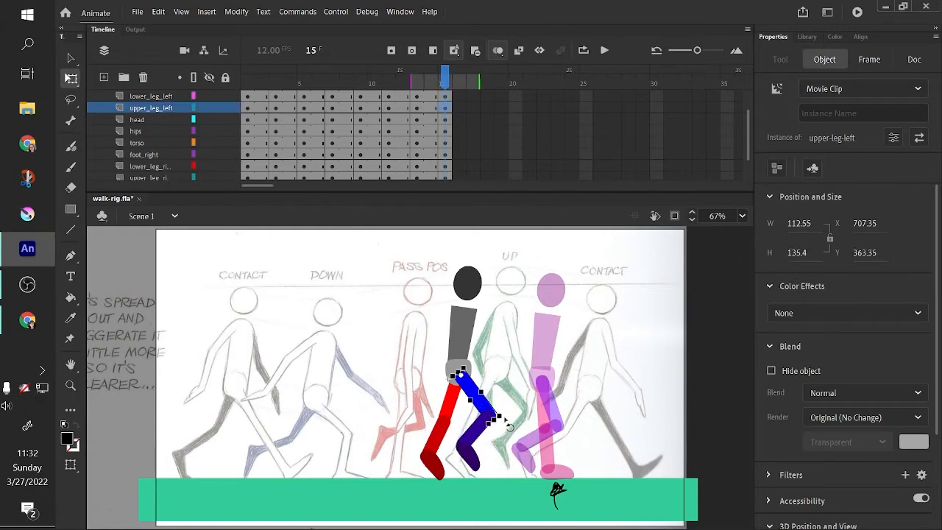
{"action": "left_click_drag", "start_coordinate": [505, 419], "coordinate": [480, 396]}
{"action": "left_click", "coordinate": [522, 397]}
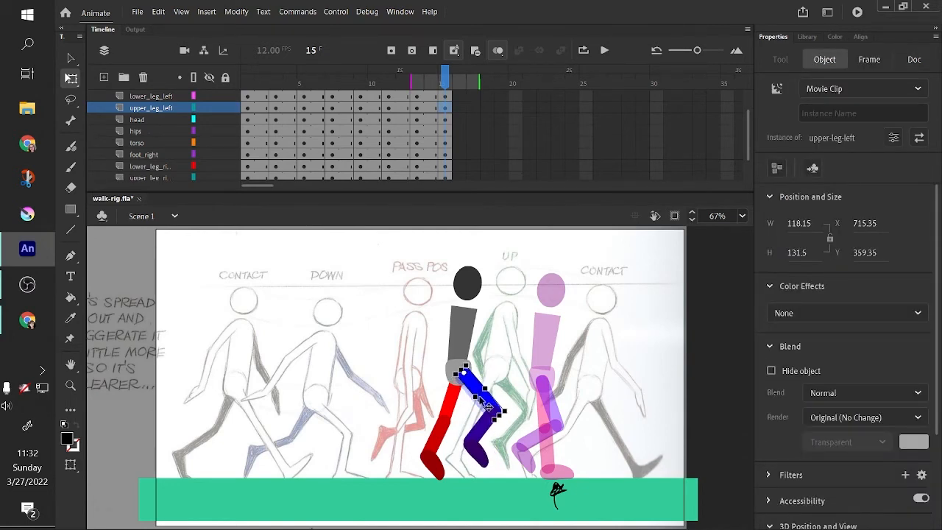
{"action": "left_click", "coordinate": [529, 401]}
{"action": "left_click", "coordinate": [480, 456]}
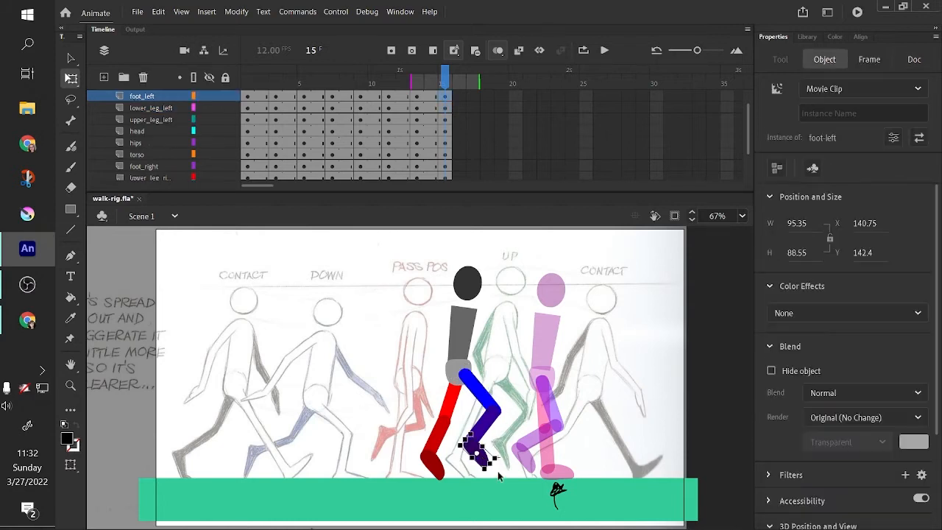
{"action": "left_click_drag", "start_coordinate": [503, 459], "coordinate": [505, 457]}
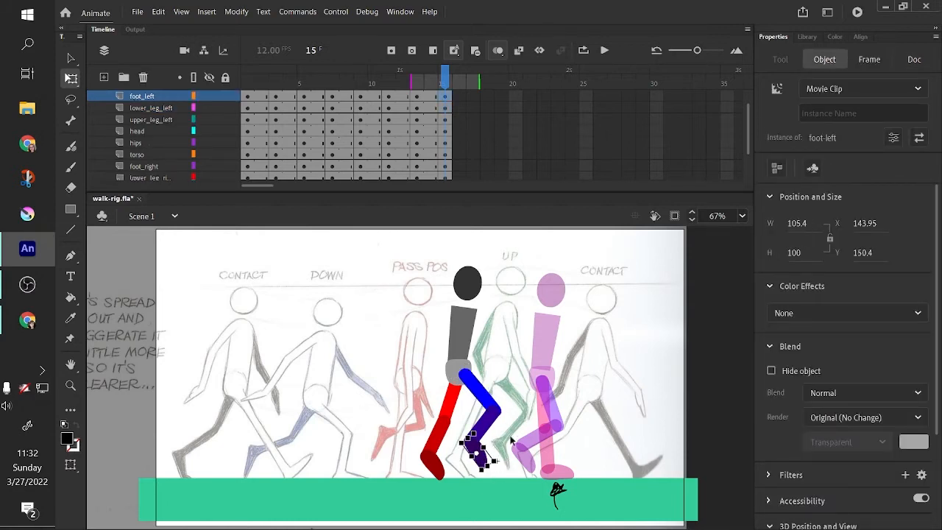
{"action": "left_click", "coordinate": [517, 434]}
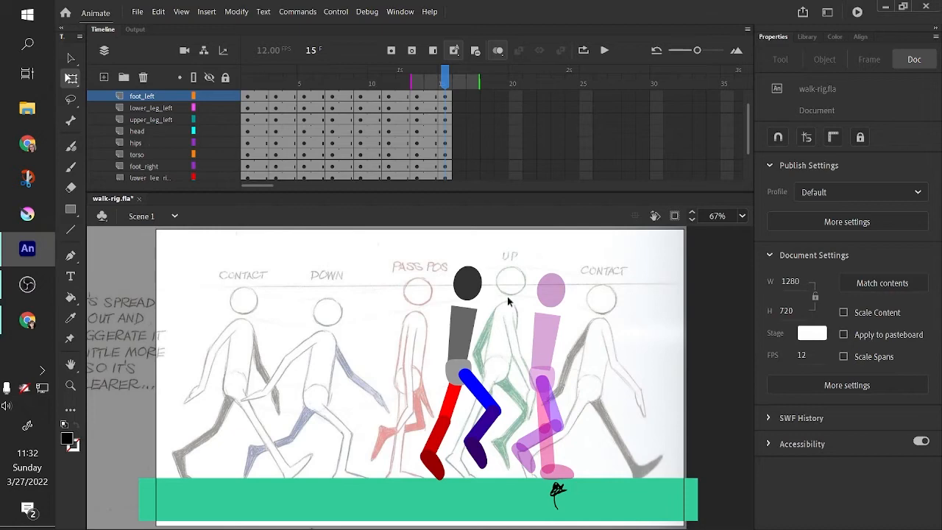
- Play the animation, then select the whole figure at frame 15 and move it forward to about the Contact drawing
{"action": "key", "text": "Return"}
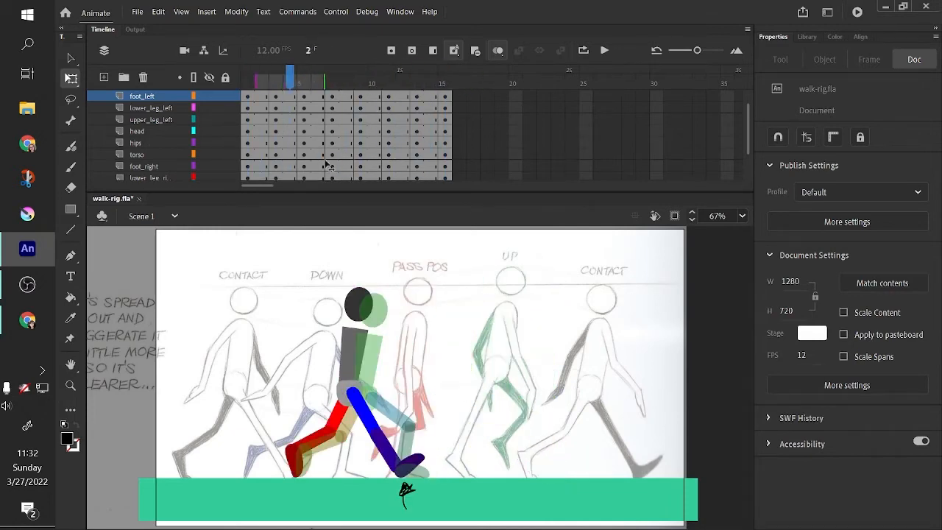
{"action": "left_click_drag", "start_coordinate": [394, 256], "coordinate": [549, 511]}
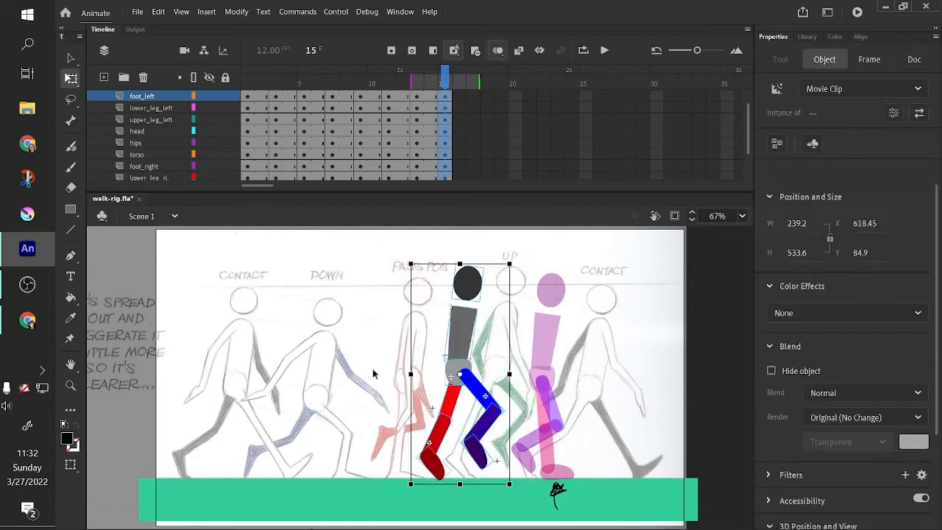
{"action": "left_click_drag", "start_coordinate": [459, 331], "coordinate": [591, 324]}
- Insert a frame at frame 16 across all the rig layers
{"action": "left_click_drag", "start_coordinate": [484, 193], "coordinate": [487, 218]}
{"action": "mouse_move", "coordinate": [247, 103]}
{"action": "left_mouse_down"}
{"action": "mouse_move", "coordinate": [332, 99]}
{"action": "mouse_move", "coordinate": [450, 149]}
{"action": "mouse_move", "coordinate": [291, 177]}
{"action": "mouse_move", "coordinate": [329, 200]}
{"action": "mouse_move", "coordinate": [259, 208]}
{"action": "mouse_move", "coordinate": [448, 238]}
{"action": "mouse_move", "coordinate": [471, 248]}
{"action": "mouse_move", "coordinate": [470, 259]}
{"action": "left_mouse_up"}
{"action": "left_click", "coordinate": [508, 160]}
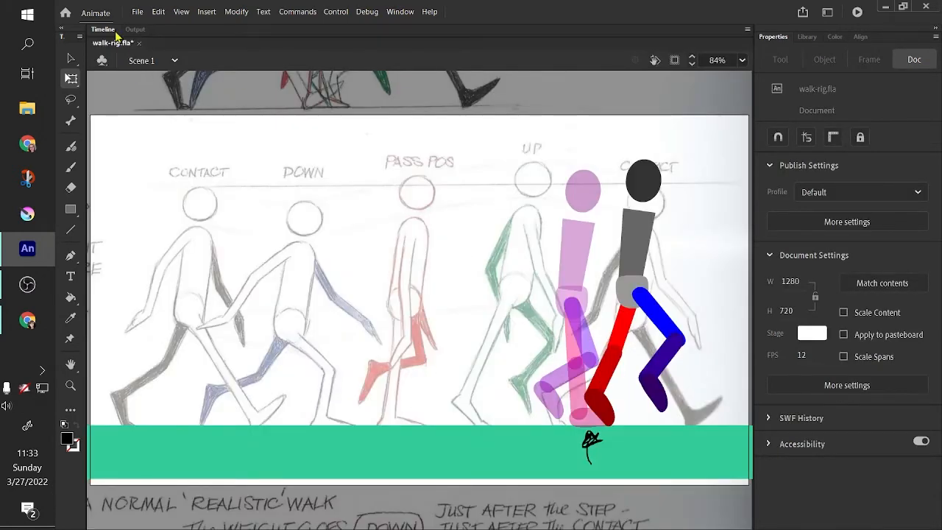
{"action": "left_click", "coordinate": [107, 30]}
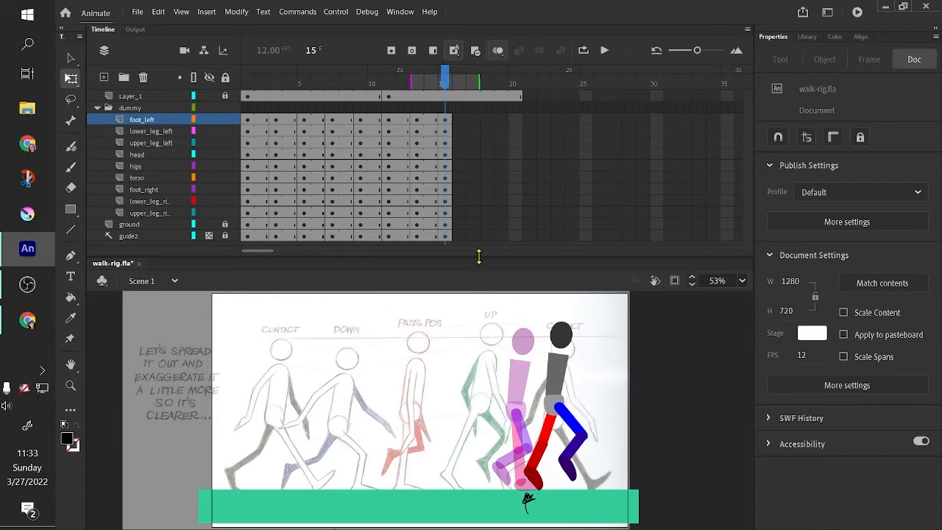
{"action": "left_click_drag", "start_coordinate": [478, 255], "coordinate": [478, 275]}
{"action": "left_click_drag", "start_coordinate": [458, 118], "coordinate": [463, 231]}
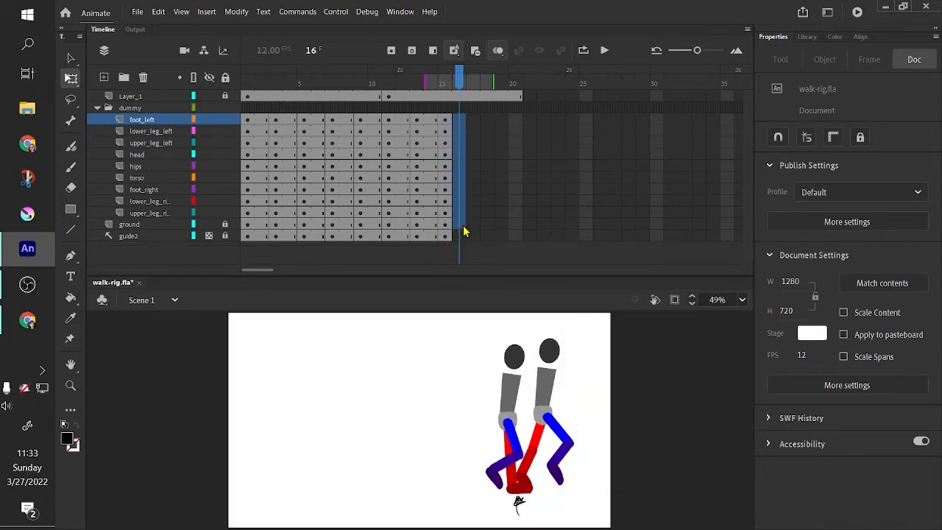
{"action": "right_click", "coordinate": [457, 142]}
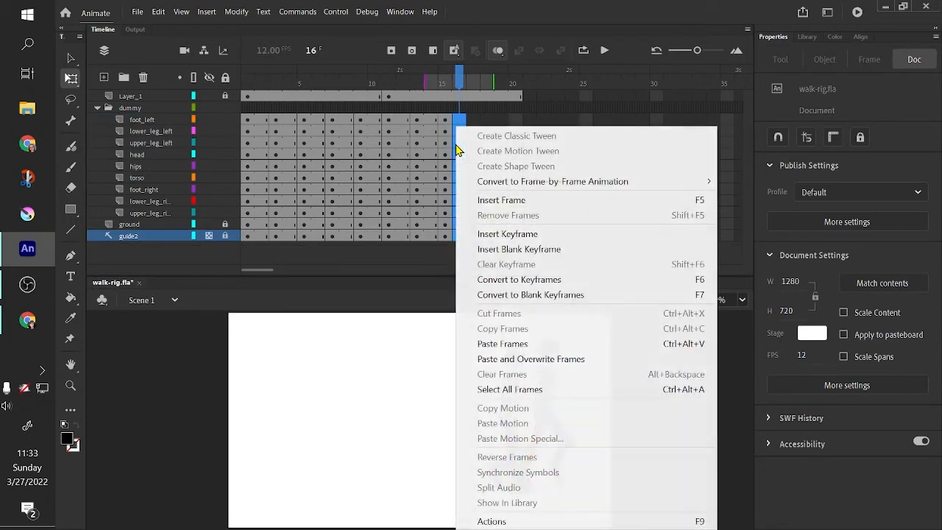
{"action": "left_click", "coordinate": [492, 201]}
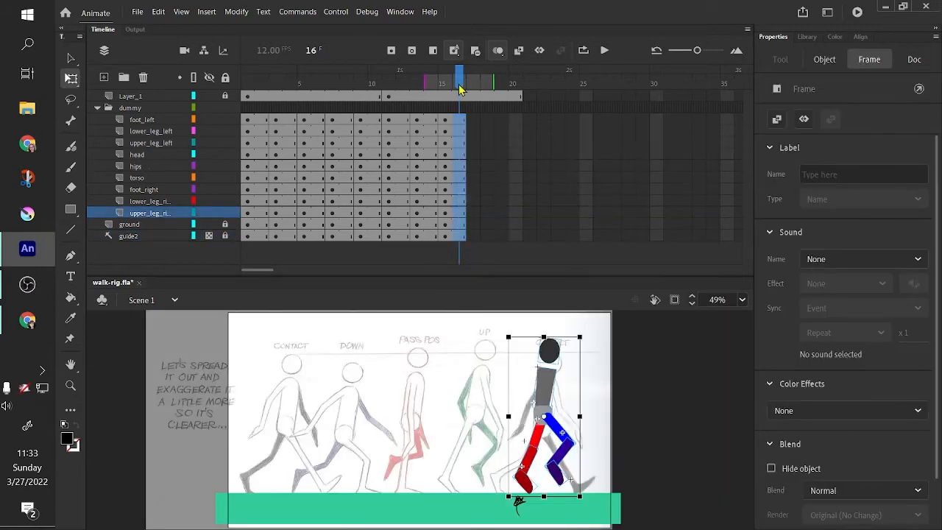
- Turn on looping, set the loop range to frames 1 through 16, and play the walk cycle
{"action": "left_click_drag", "start_coordinate": [459, 89], "coordinate": [457, 275]}
{"action": "left_click", "coordinate": [583, 51]}
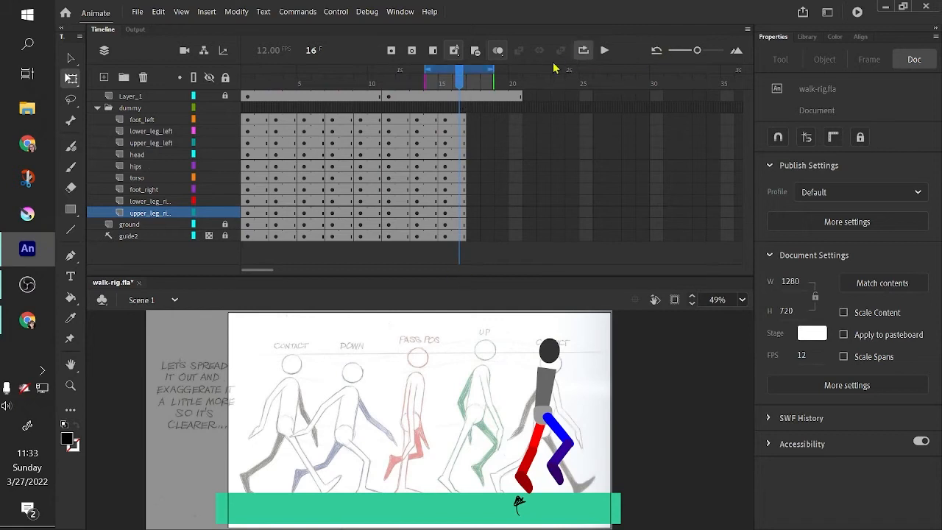
{"action": "left_click_drag", "start_coordinate": [425, 67], "coordinate": [204, 107]}
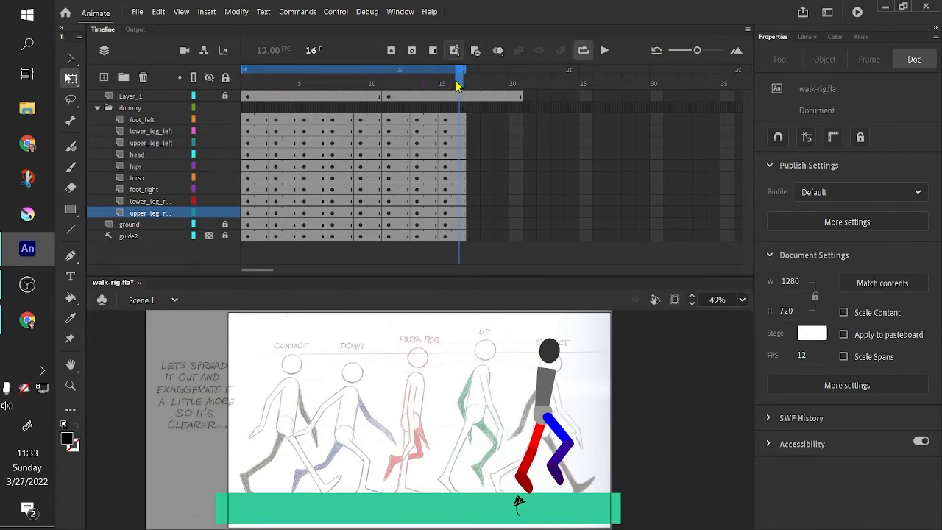
{"action": "left_click_drag", "start_coordinate": [456, 85], "coordinate": [237, 118]}
{"action": "left_click", "coordinate": [605, 50]}
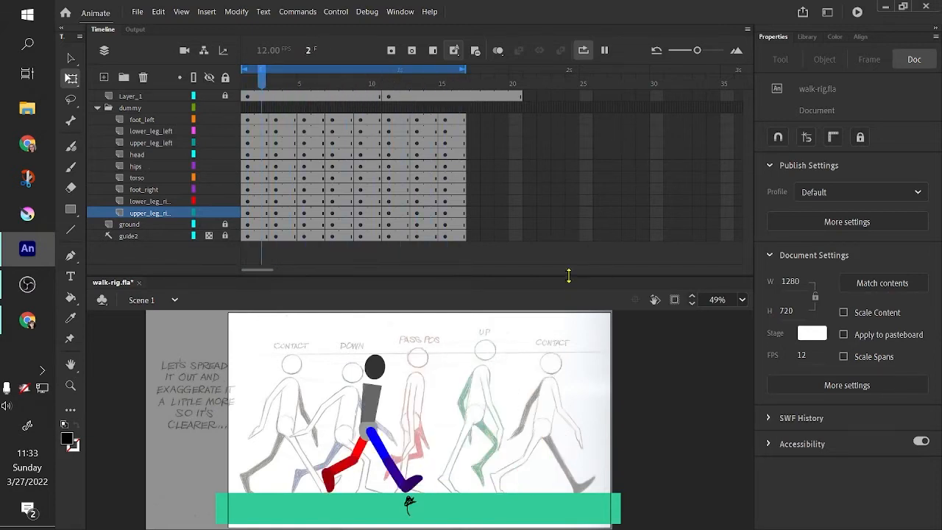
{"action": "left_click_drag", "start_coordinate": [568, 274], "coordinate": [571, 290]}
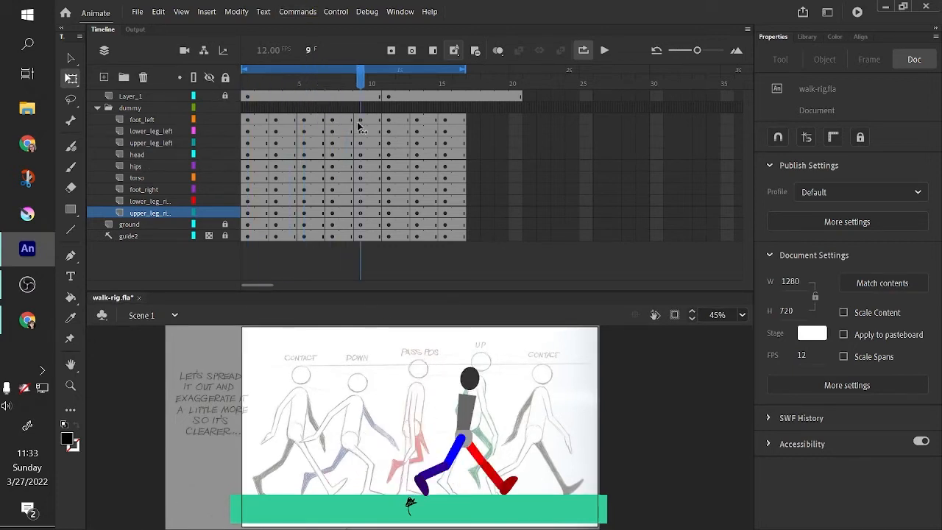
{"action": "mouse_move", "coordinate": [322, 169]}
{"action": "left_mouse_down"}
{"action": "mouse_move", "coordinate": [259, 171]}
{"action": "mouse_move", "coordinate": [402, 185]}
{"action": "mouse_move", "coordinate": [465, 204]}
{"action": "mouse_move", "coordinate": [246, 220]}
{"action": "mouse_move", "coordinate": [486, 276]}
{"action": "mouse_move", "coordinate": [206, 267]}
{"action": "mouse_move", "coordinate": [432, 279]}
{"action": "mouse_move", "coordinate": [456, 295]}
{"action": "mouse_move", "coordinate": [246, 295]}
{"action": "left_mouse_up"}
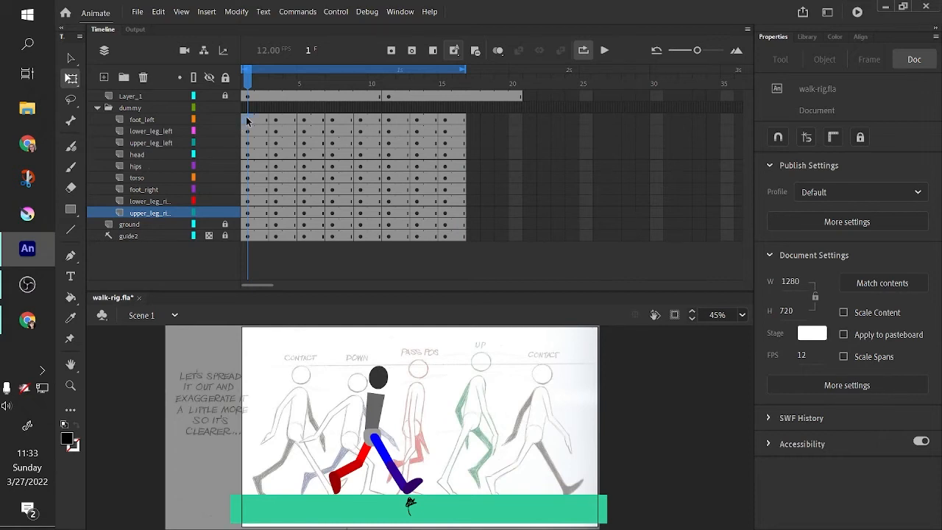
- Copy frames 1 to 16 across all rig layers and paste them starting at frame 17
{"action": "left_click_drag", "start_coordinate": [247, 121], "coordinate": [464, 251]}
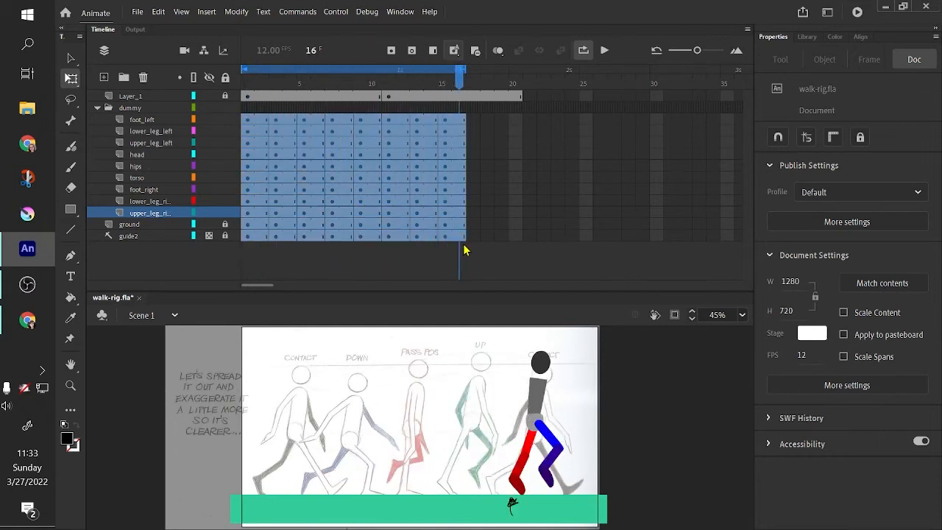
{"action": "right_click", "coordinate": [368, 156]}
{"action": "left_click", "coordinate": [473, 329]}
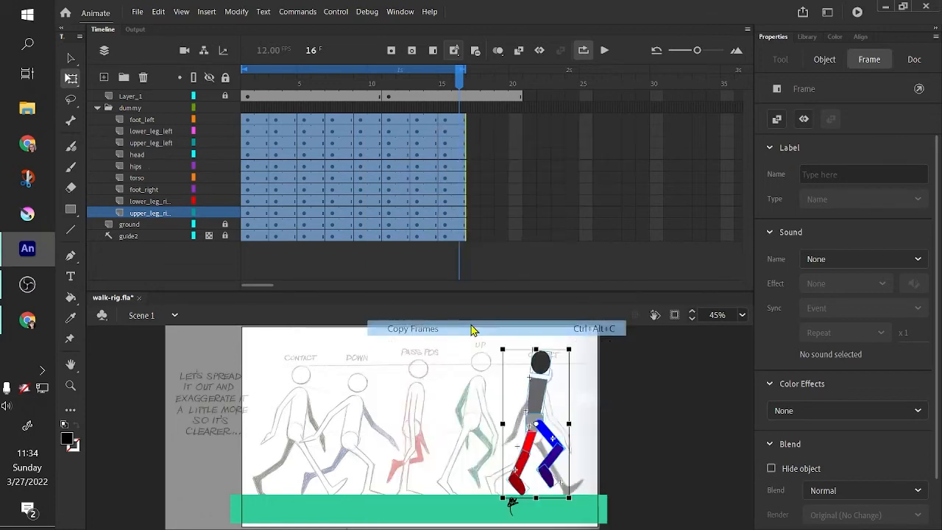
{"action": "left_click_drag", "start_coordinate": [475, 124], "coordinate": [476, 238]}
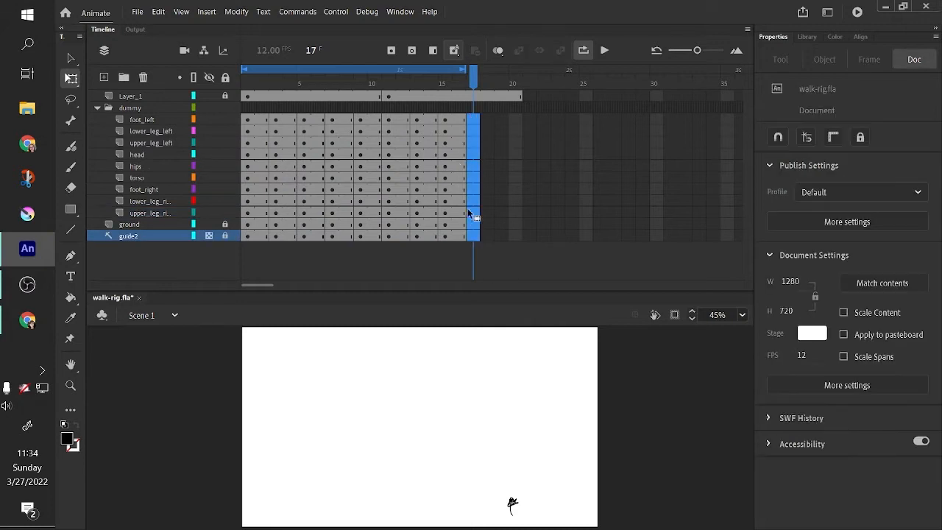
{"action": "right_click", "coordinate": [476, 156]}
{"action": "left_click", "coordinate": [560, 344]}
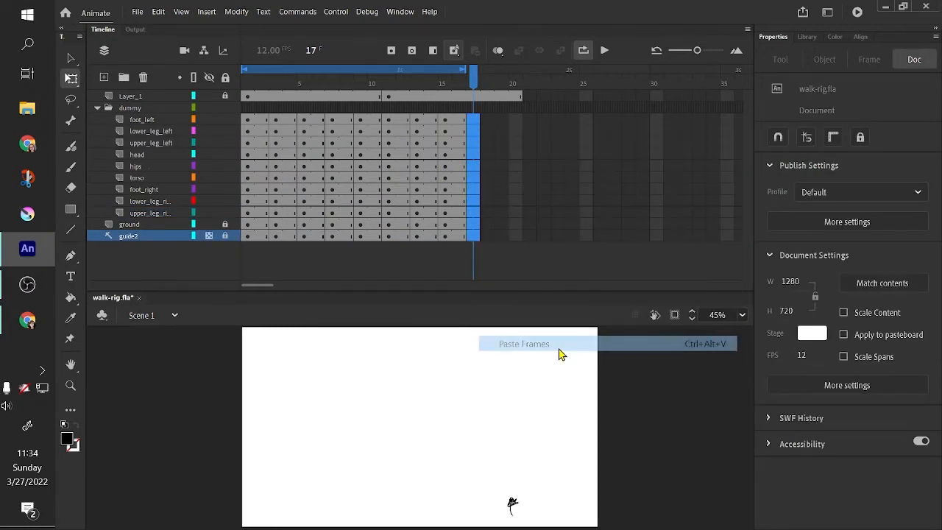
- Scrub through the extended timeline to review the duplicated walk cycle
{"action": "left_click_drag", "start_coordinate": [486, 75], "coordinate": [246, 195]}
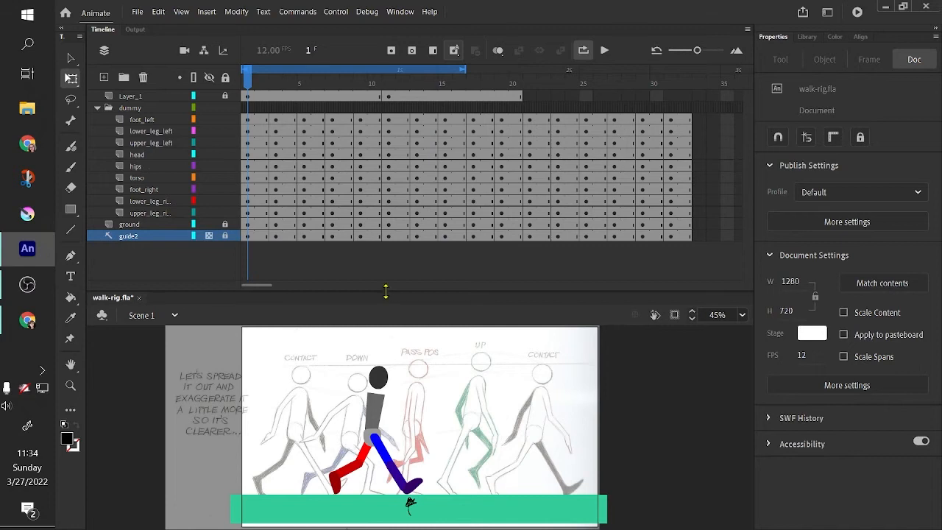
{"action": "left_click_drag", "start_coordinate": [385, 292], "coordinate": [385, 275]}
{"action": "left_click_drag", "start_coordinate": [246, 82], "coordinate": [473, 331]}
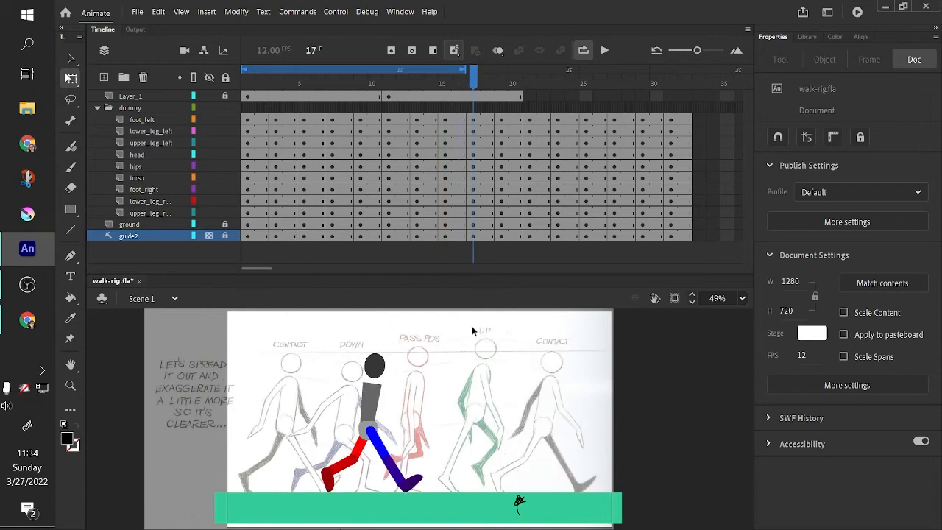
{"action": "left_click", "coordinate": [492, 274]}
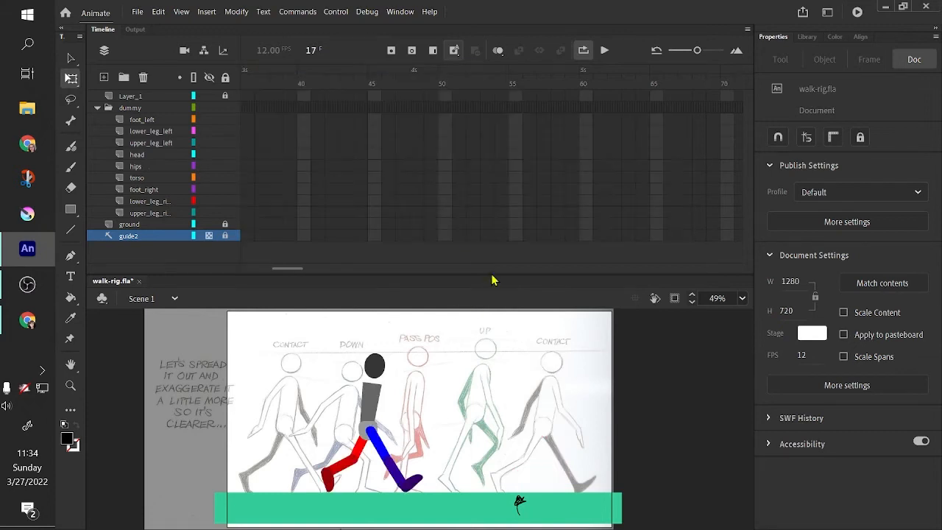
{"action": "left_click_drag", "start_coordinate": [289, 270], "coordinate": [260, 282]}
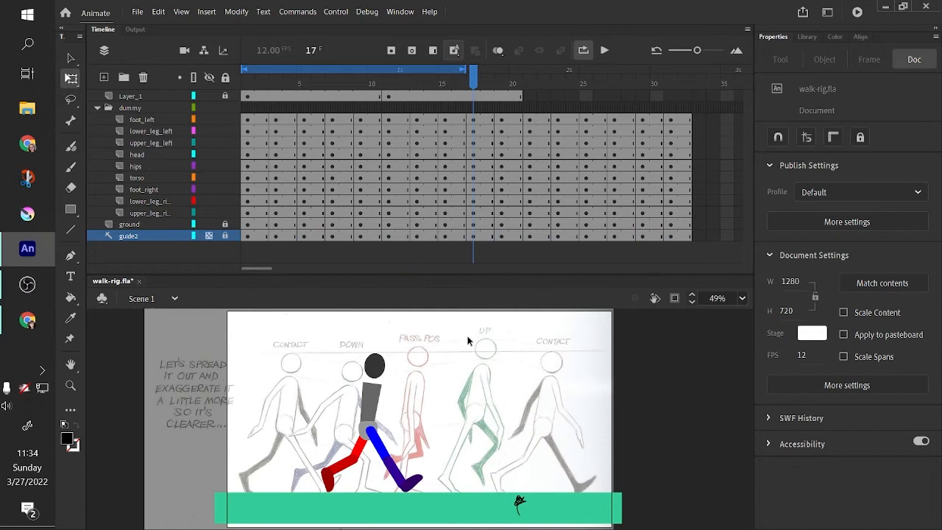
{"action": "left_click_drag", "start_coordinate": [471, 87], "coordinate": [475, 211]}
{"action": "left_click_drag", "start_coordinate": [516, 274], "coordinate": [518, 270]}
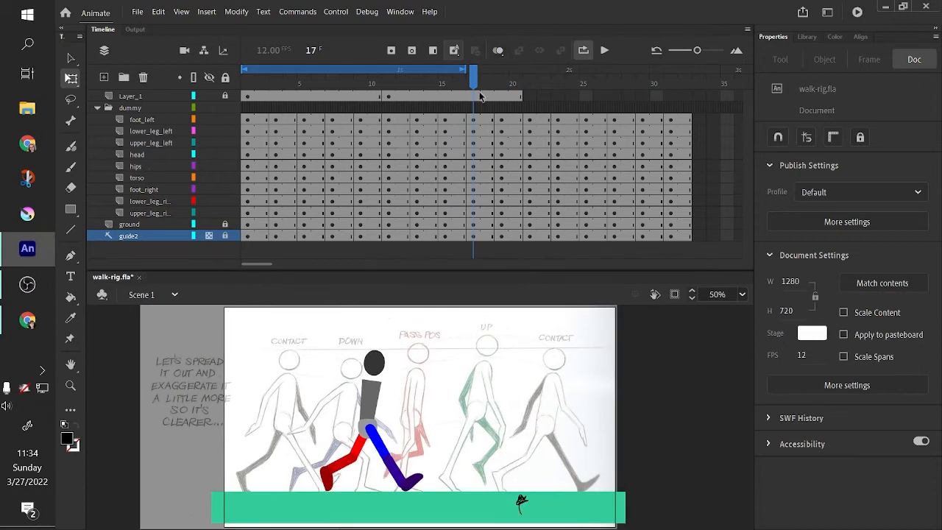
{"action": "mouse_move", "coordinate": [473, 85]}
{"action": "left_mouse_down"}
{"action": "mouse_move", "coordinate": [458, 85]}
{"action": "mouse_move", "coordinate": [467, 92]}
{"action": "left_mouse_up"}
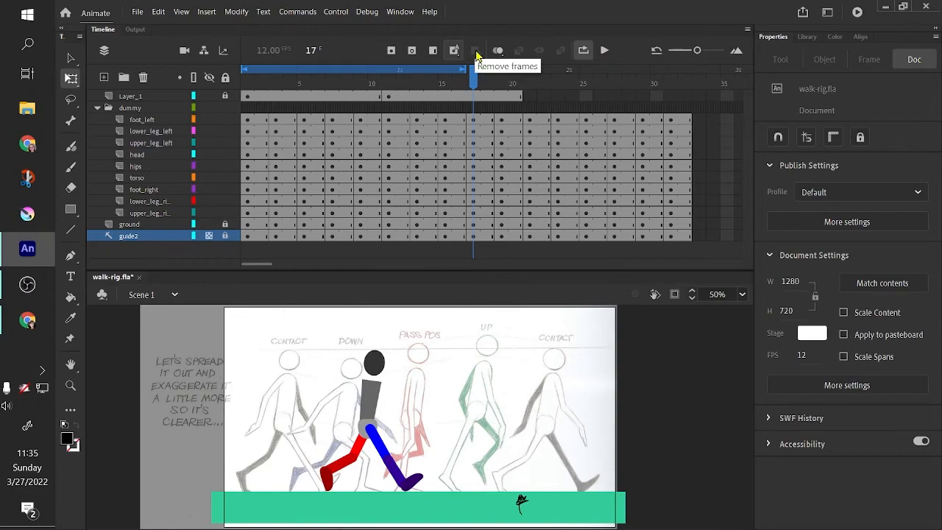
- Switch to the browser and read the search results on editing multiple frames in Animate 2021
{"action": "left_click", "coordinate": [336, 11]}
{"action": "left_click", "coordinate": [336, 11]}
{"action": "left_click", "coordinate": [27, 320]}
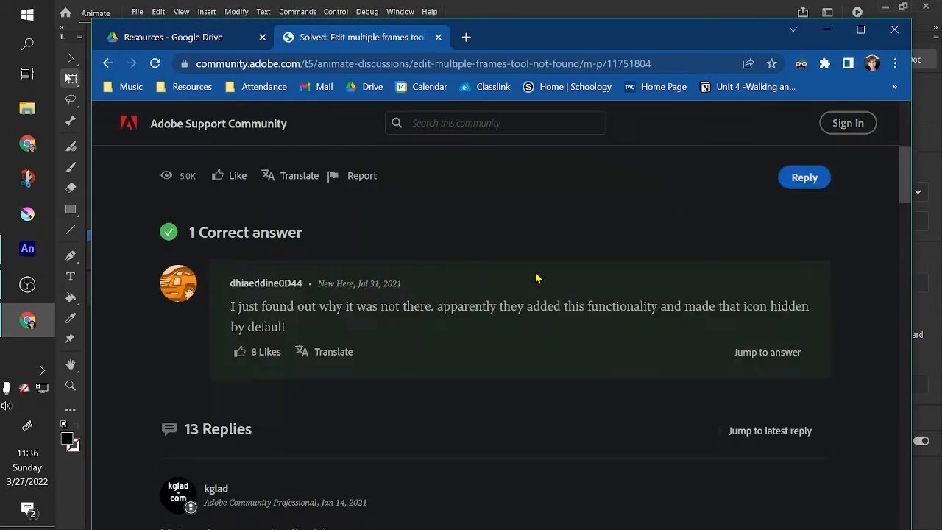
{"action": "scroll", "coordinate": [534, 379], "scroll_direction": "down", "scroll_amount": 20}
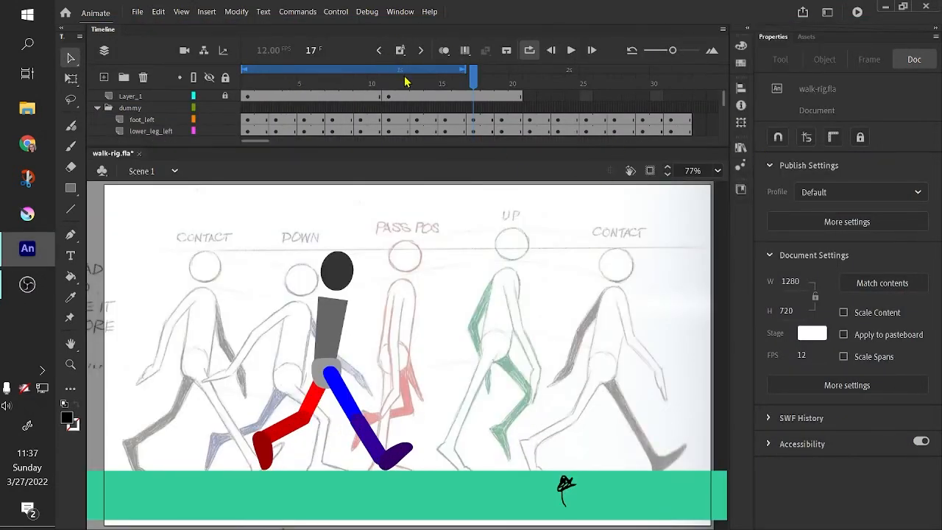
{"action": "left_click", "coordinate": [826, 13]}
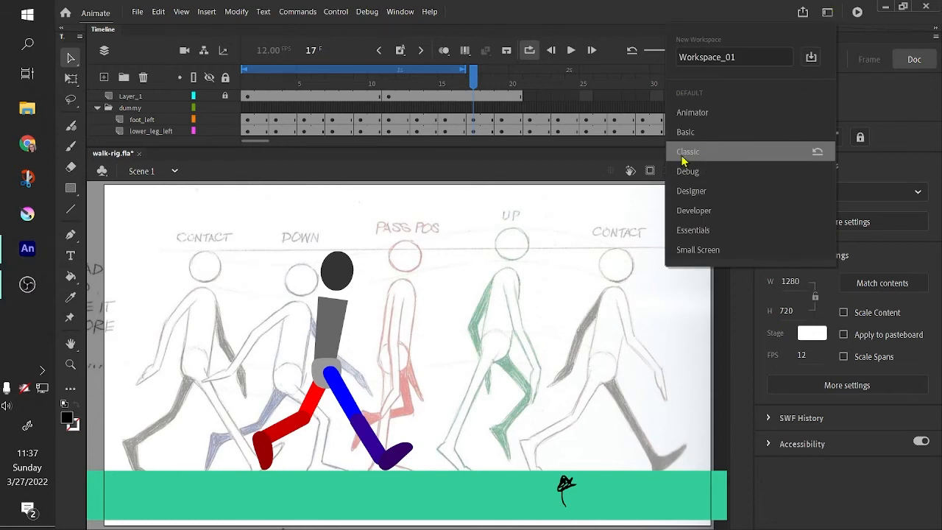
{"action": "left_click", "coordinate": [486, 20]}
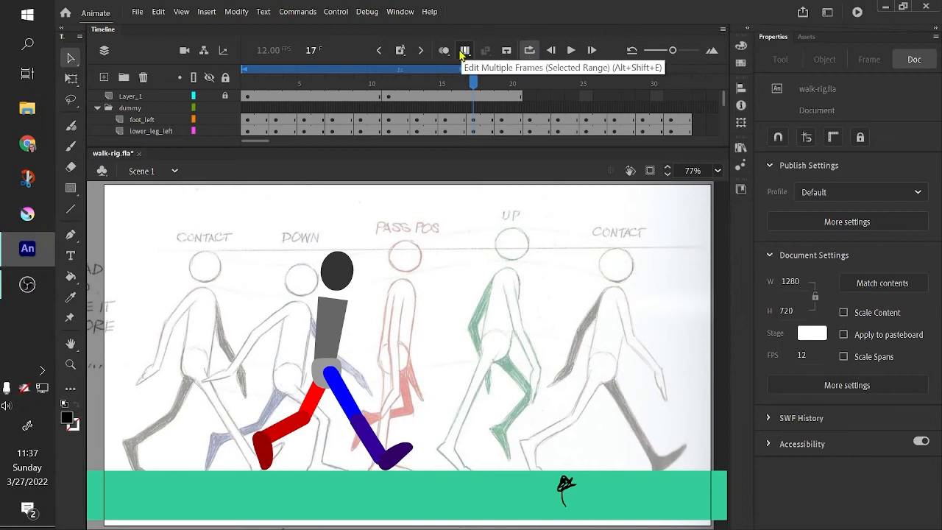
- Turn on Edit Multiple Frames and set its range to span frames 17 through 32
{"action": "mouse_move", "coordinate": [473, 82]}
{"action": "left_mouse_down"}
{"action": "mouse_move", "coordinate": [442, 82]}
{"action": "mouse_move", "coordinate": [473, 83]}
{"action": "left_mouse_up"}
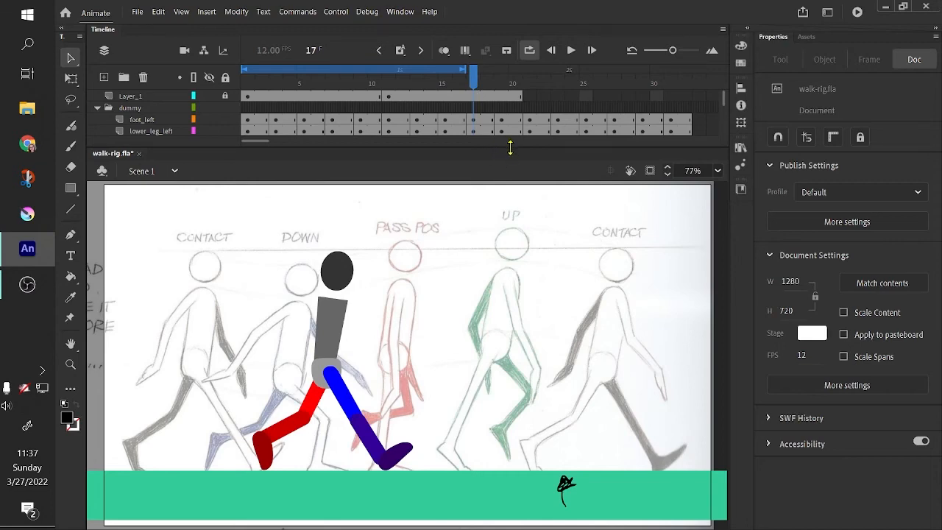
{"action": "left_click_drag", "start_coordinate": [513, 152], "coordinate": [516, 248]}
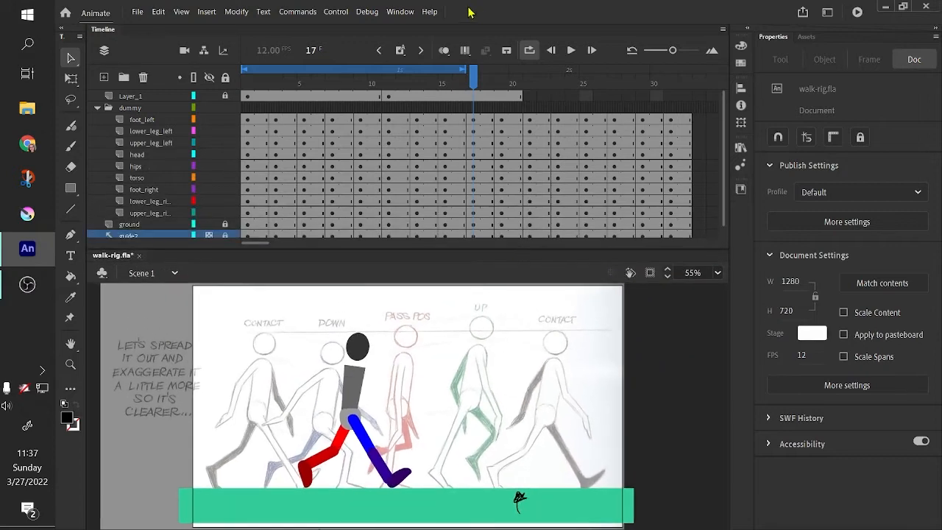
{"action": "left_click", "coordinate": [471, 52]}
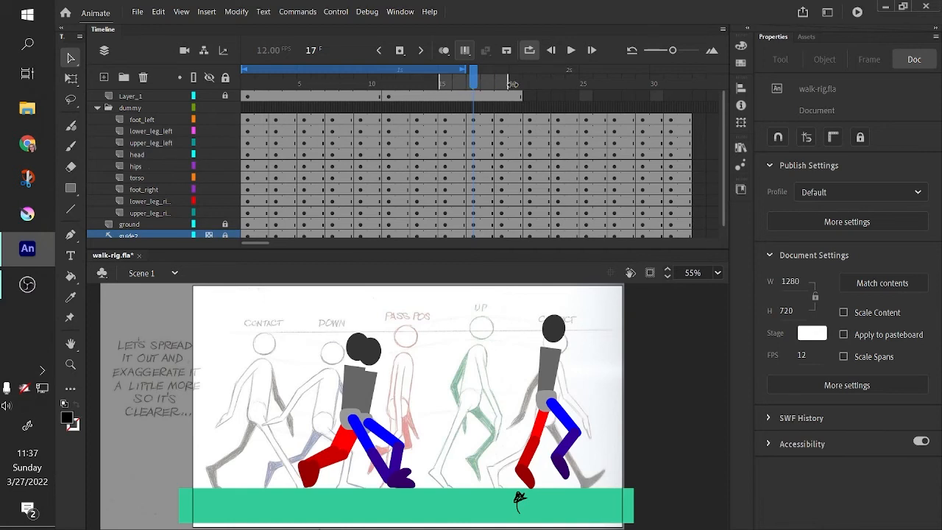
{"action": "left_click_drag", "start_coordinate": [511, 84], "coordinate": [706, 148]}
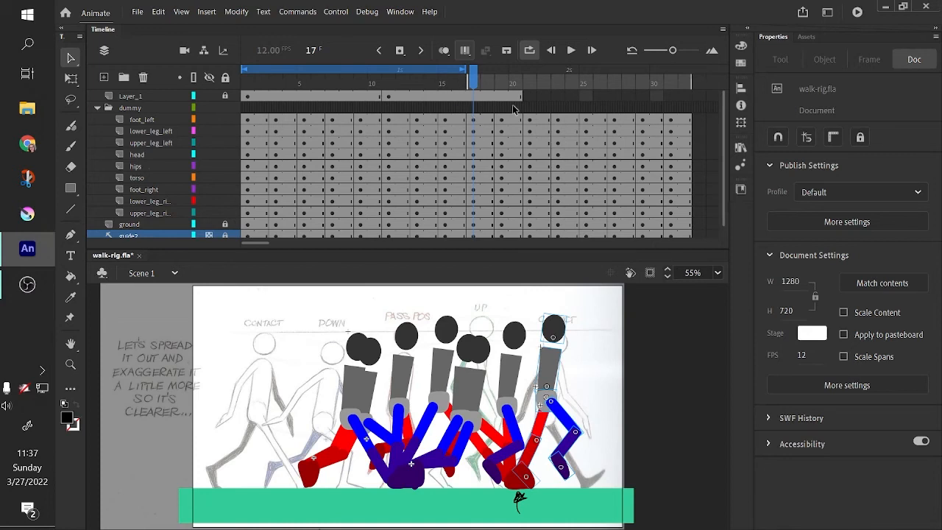
{"action": "left_click", "coordinate": [473, 79]}
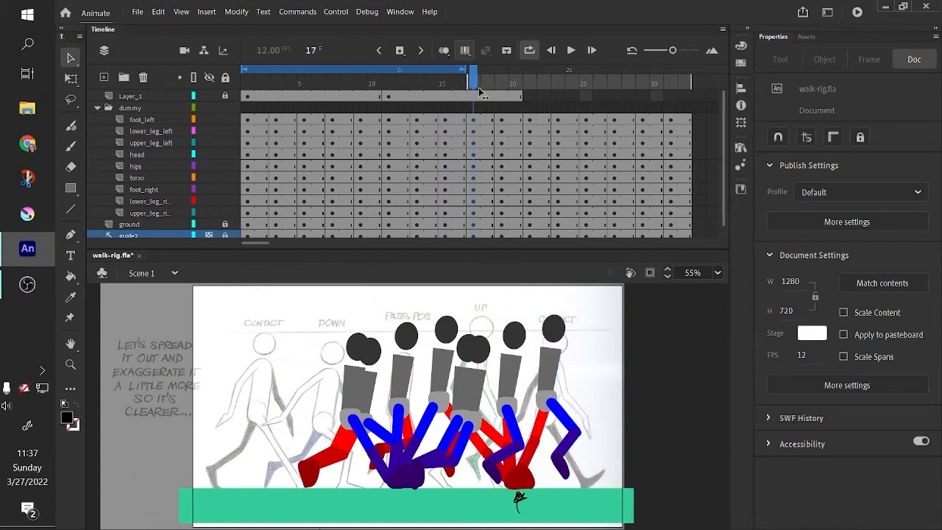
{"action": "left_click_drag", "start_coordinate": [473, 73], "coordinate": [688, 122]}
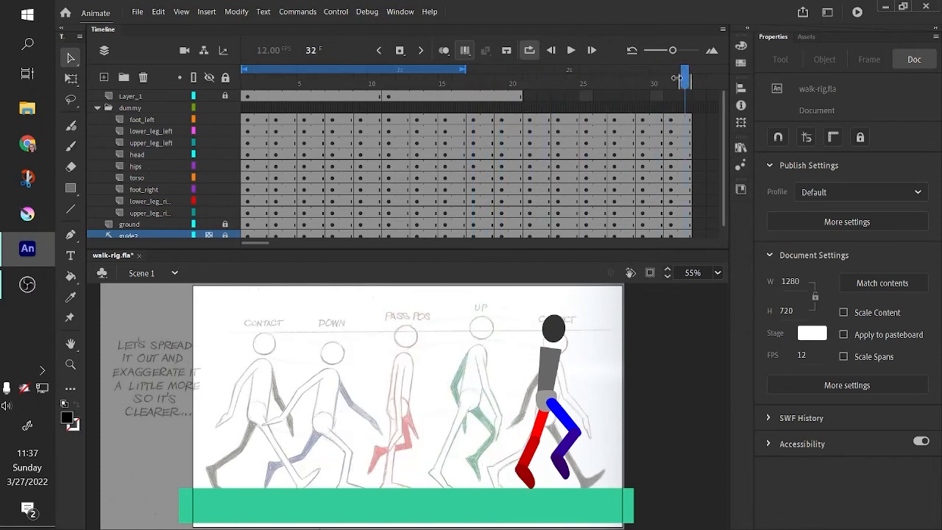
{"action": "left_click_drag", "start_coordinate": [678, 78], "coordinate": [477, 112]}
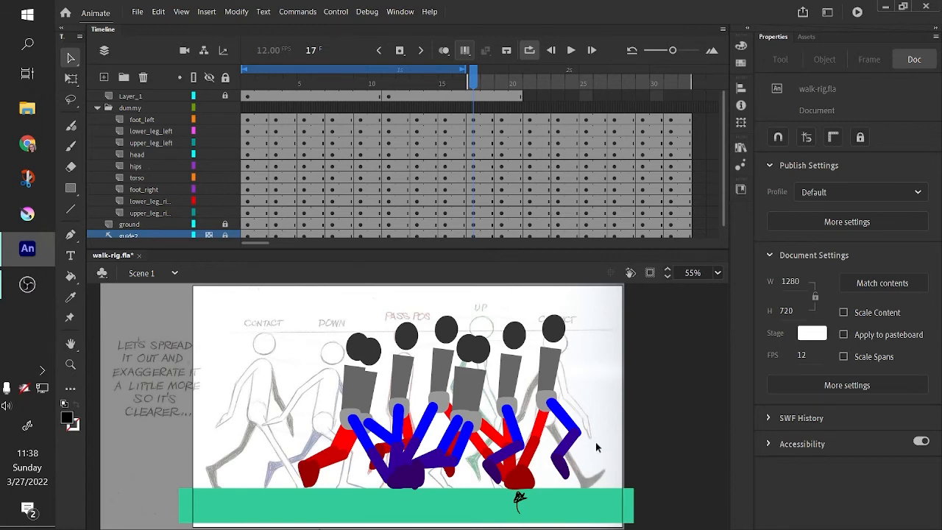
- Select all figure parts across frames 17 to 32 and move them right so the second cycle continues ahead of the first
{"action": "left_click", "coordinate": [465, 47]}
{"action": "left_click_drag", "start_coordinate": [271, 307], "coordinate": [620, 515]}
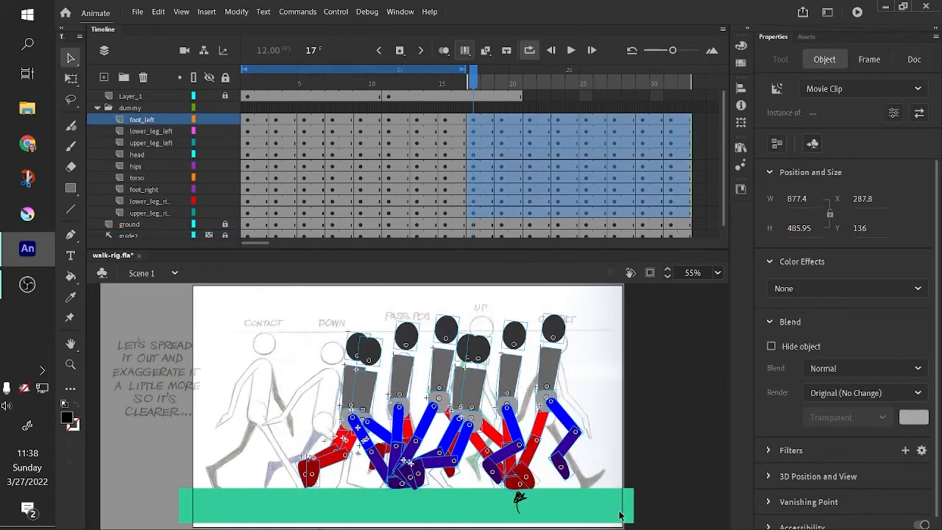
{"action": "left_click_drag", "start_coordinate": [353, 392], "coordinate": [572, 384]}
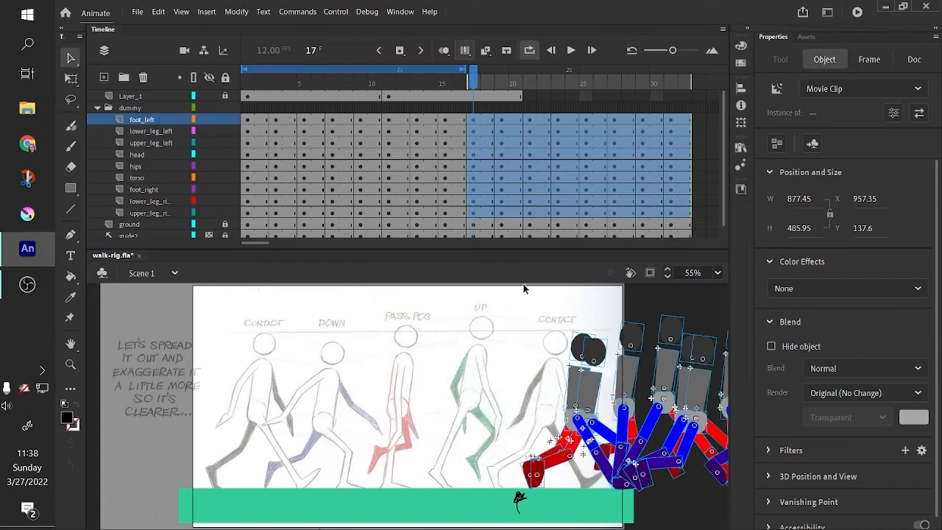
- Return the playhead to frame 1 and turn off Edit Multiple Frames
{"action": "left_click", "coordinate": [462, 85]}
{"action": "left_click_drag", "start_coordinate": [457, 89], "coordinate": [465, 109]}
{"action": "left_click", "coordinate": [520, 96]}
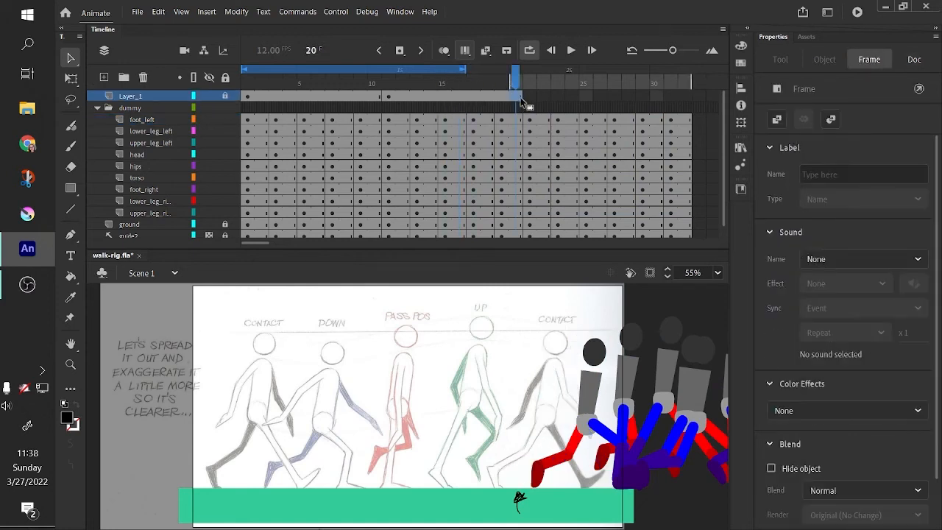
{"action": "left_click_drag", "start_coordinate": [520, 88], "coordinate": [206, 134]}
{"action": "left_click", "coordinate": [464, 50]}
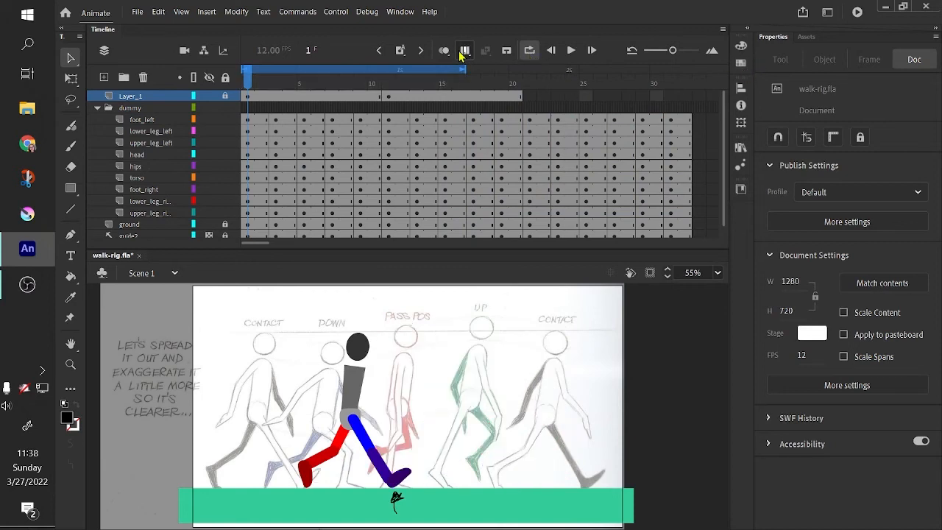
- Extend the loop range to frames 1 through 32 and play the extended walk
{"action": "left_click", "coordinate": [572, 50]}
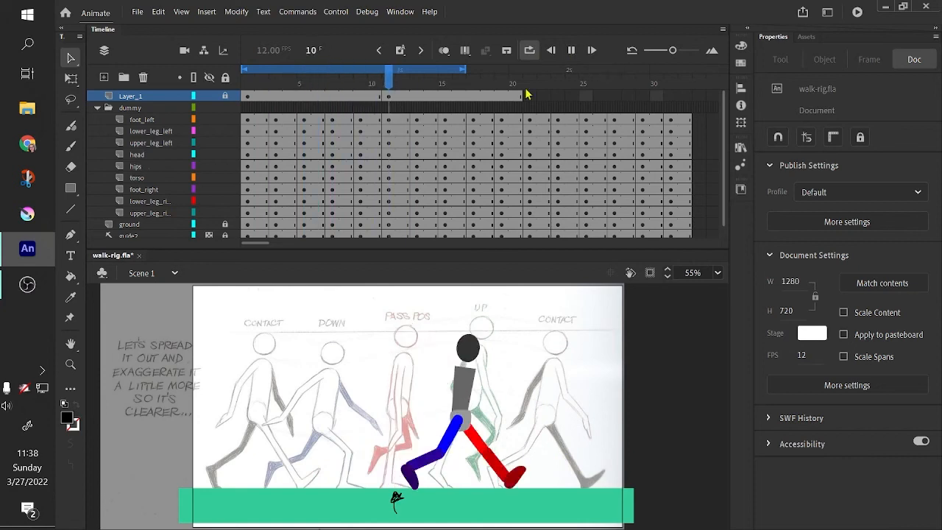
{"action": "left_click_drag", "start_coordinate": [465, 68], "coordinate": [689, 99]}
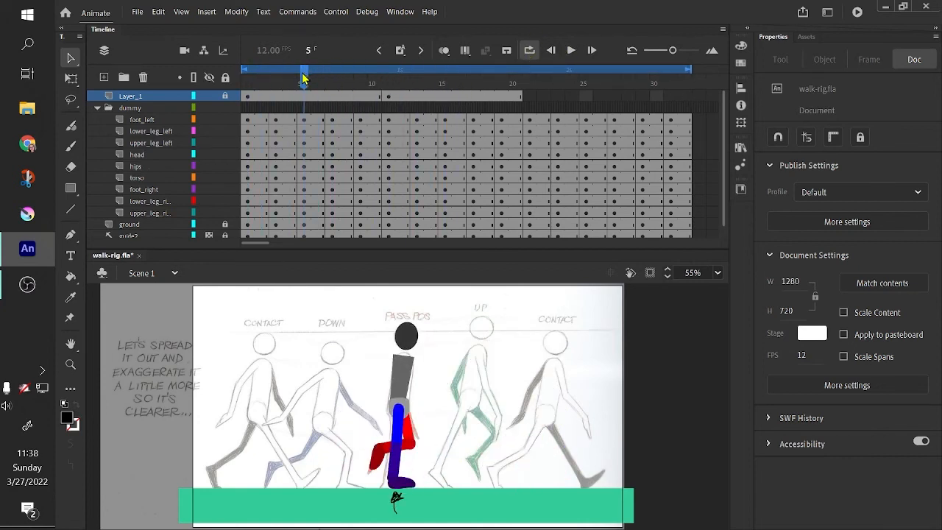
{"action": "left_click_drag", "start_coordinate": [302, 74], "coordinate": [182, 97]}
{"action": "left_click", "coordinate": [571, 51]}
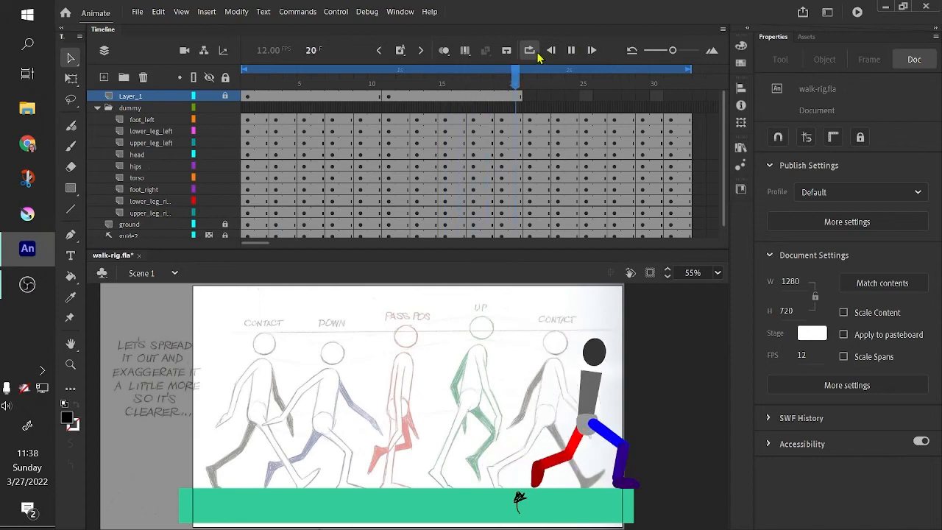
- With Edit Multiple Frames spanning frames 1 to 32, select every figure and shift the whole walk left toward the stage's left edge
{"action": "left_click", "coordinate": [465, 51]}
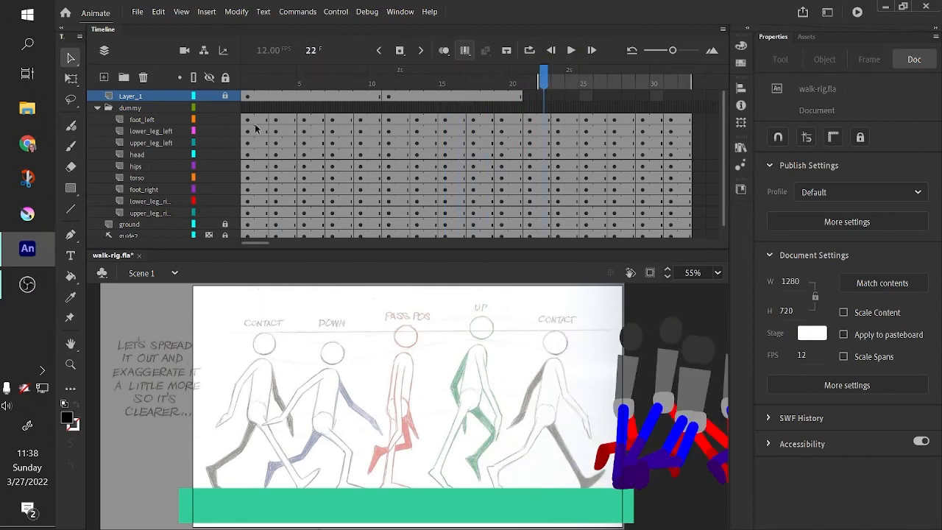
{"action": "left_click_drag", "start_coordinate": [243, 120], "coordinate": [688, 221]}
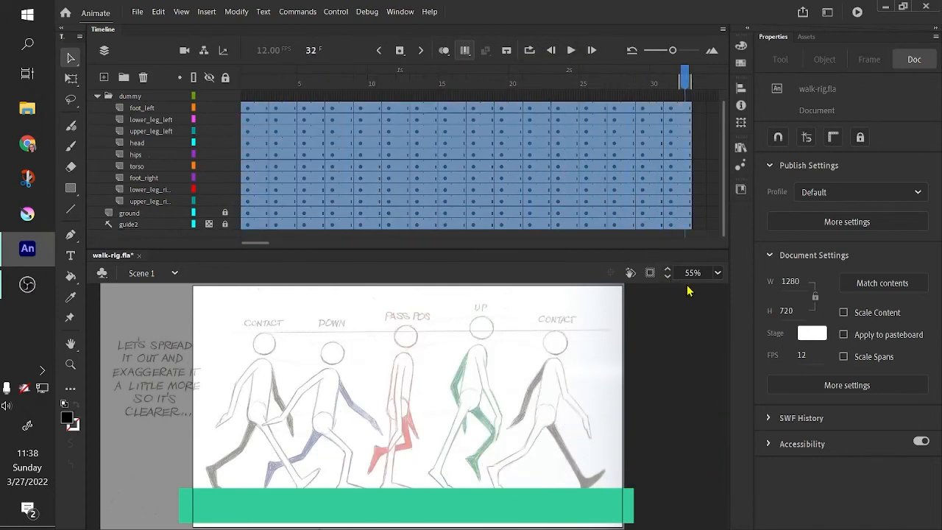
{"action": "left_click", "coordinate": [553, 79]}
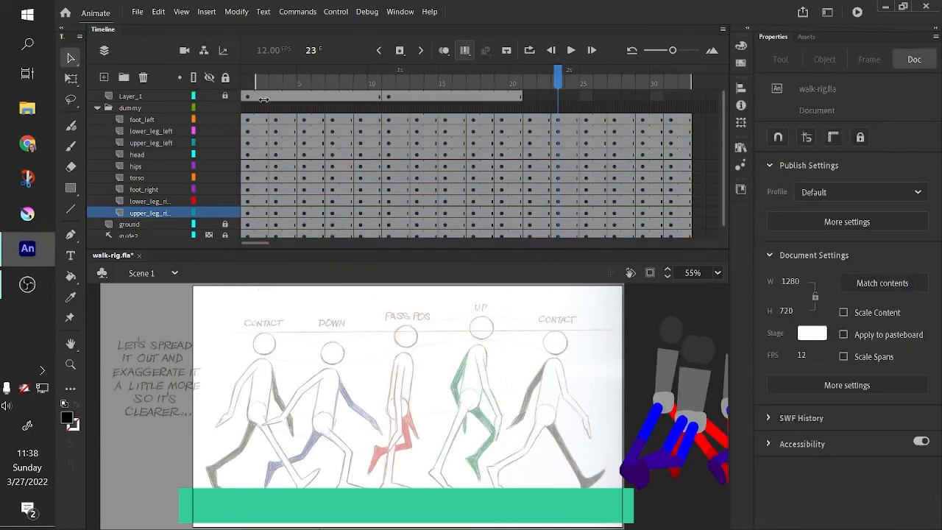
{"action": "left_click", "coordinate": [195, 97]}
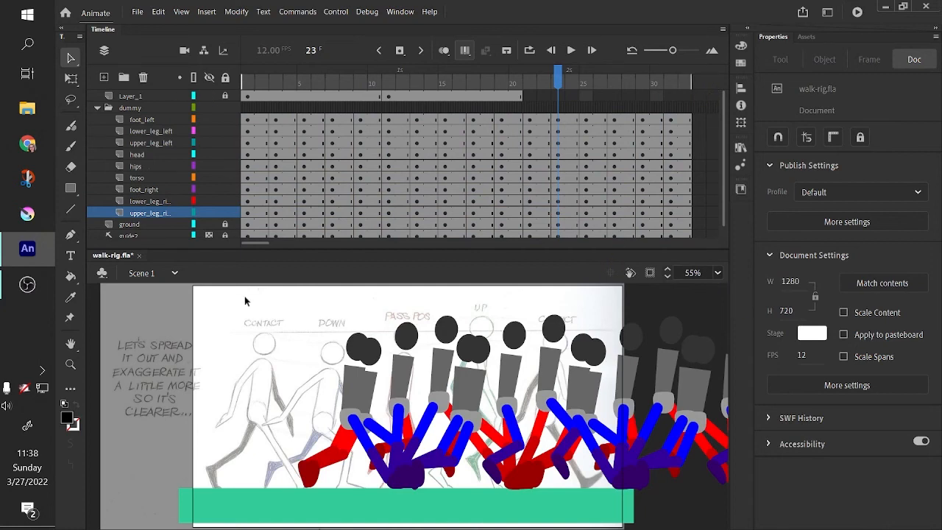
{"action": "left_click_drag", "start_coordinate": [245, 296], "coordinate": [728, 527]}
{"action": "left_click_drag", "start_coordinate": [744, 399], "coordinate": [742, 397]}
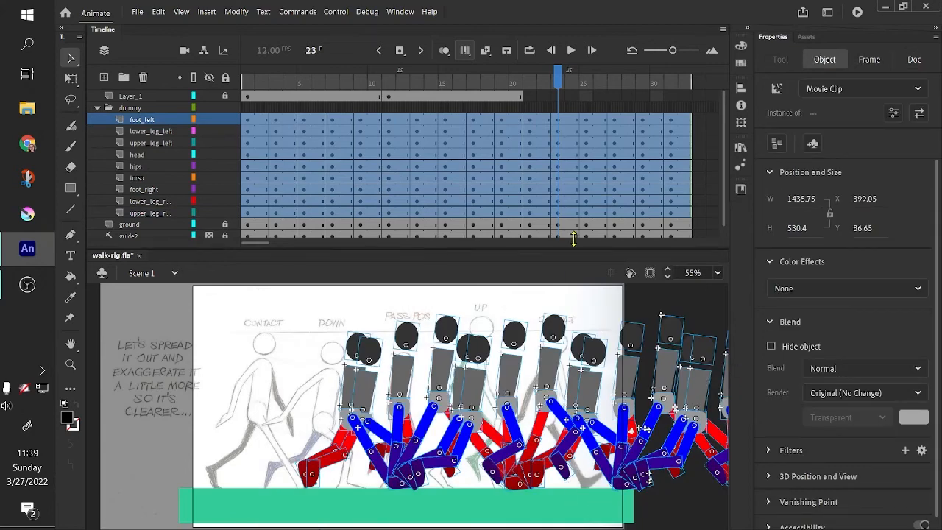
{"action": "mouse_move", "coordinate": [573, 238]}
{"action": "left_mouse_down"}
{"action": "mouse_move", "coordinate": [572, 224]}
{"action": "mouse_move", "coordinate": [570, 236]}
{"action": "left_mouse_up"}
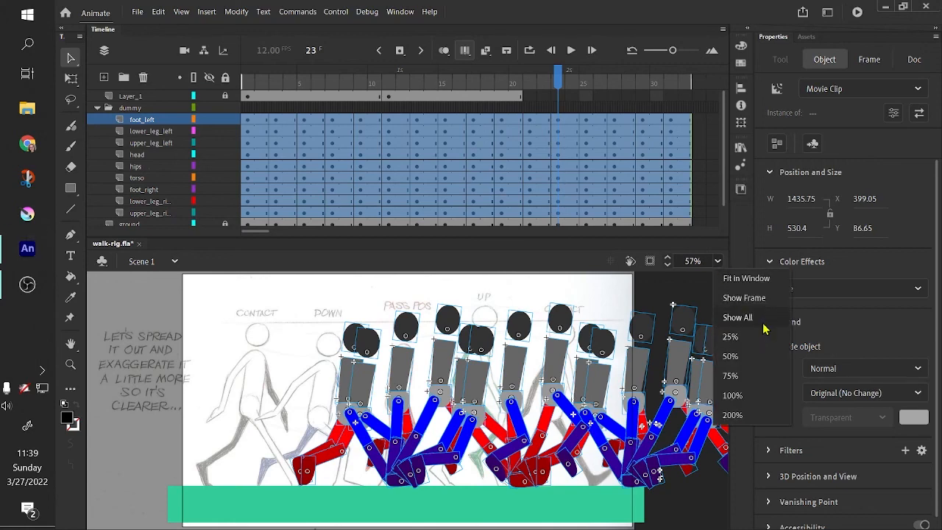
{"action": "left_click", "coordinate": [762, 325]}
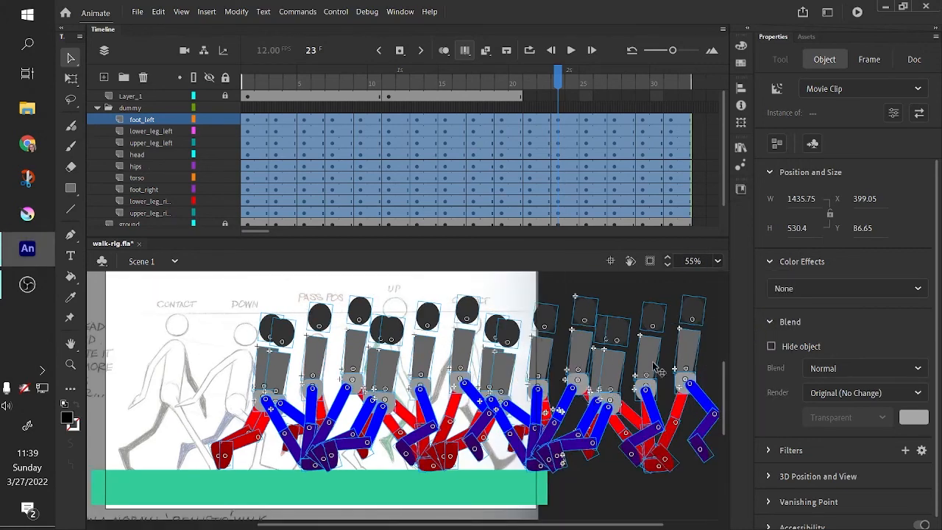
{"action": "left_click_drag", "start_coordinate": [618, 378], "coordinate": [472, 366]}
{"action": "left_click_drag", "start_coordinate": [511, 524], "coordinate": [469, 524]}
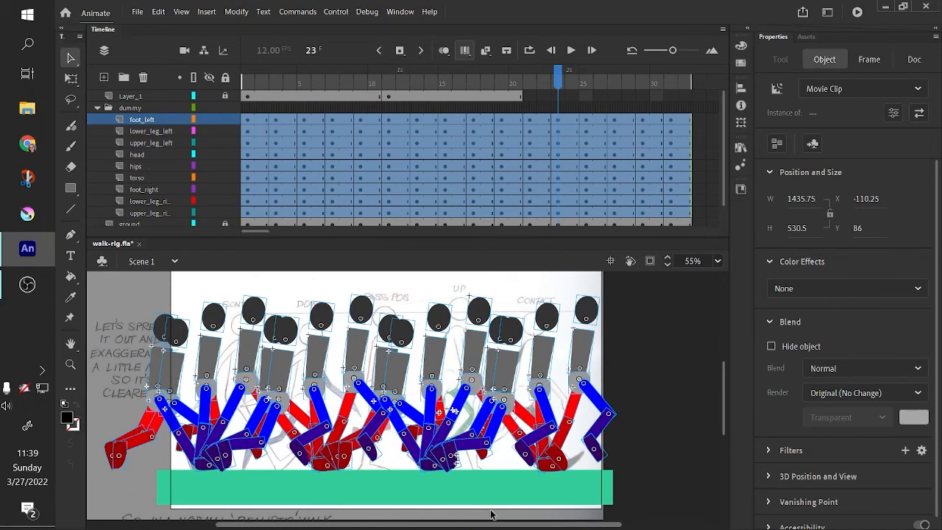
{"action": "left_click_drag", "start_coordinate": [450, 348], "coordinate": [465, 366]}
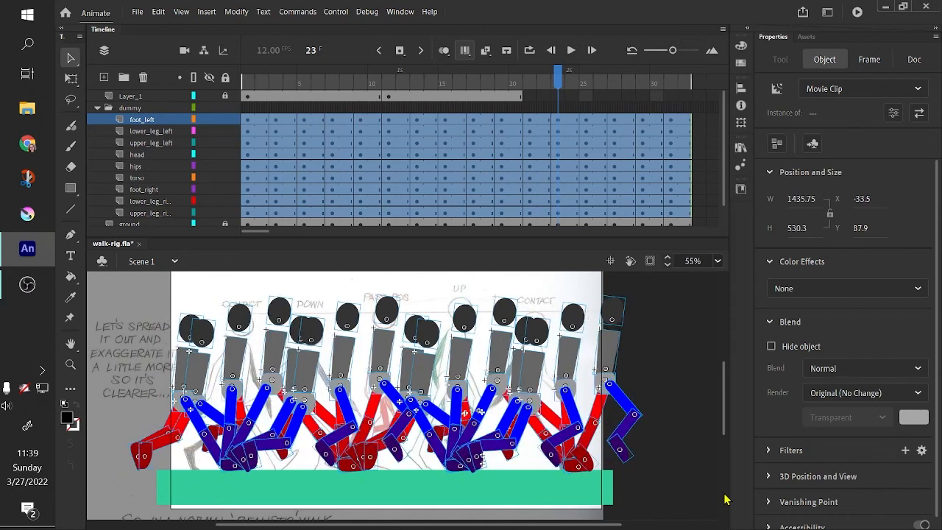
{"action": "left_click", "coordinate": [697, 460]}
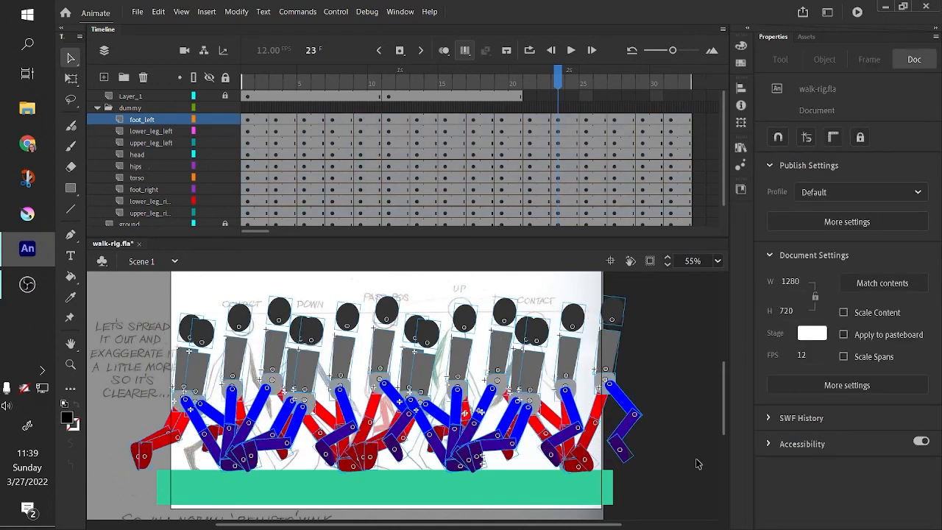
- Turn off Edit Multiple Frames and test the movie to preview the full two-cycle walk
{"action": "left_click", "coordinate": [465, 50]}
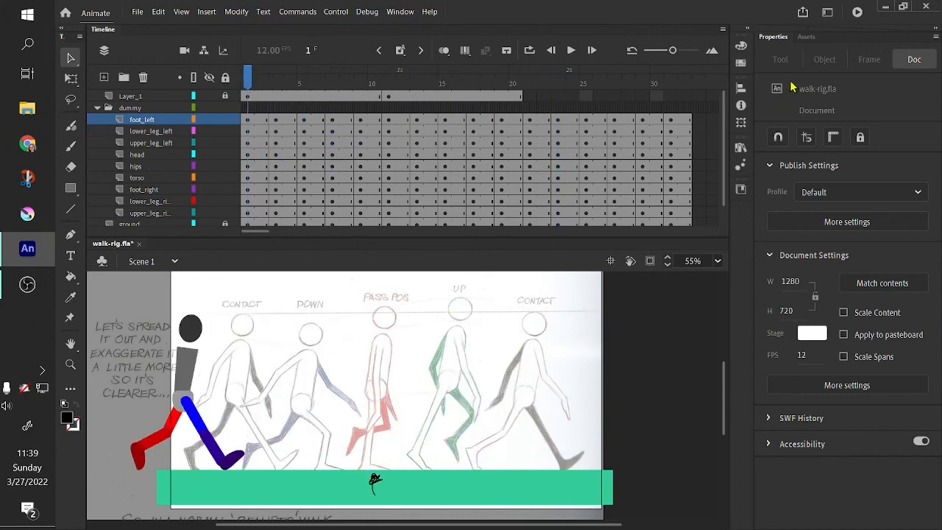
{"action": "left_click", "coordinate": [859, 12]}
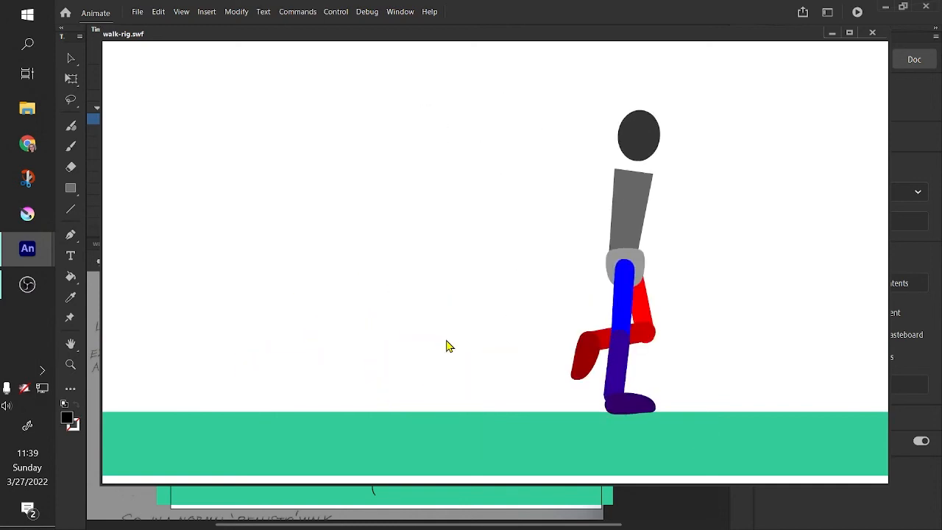
{"action": "left_click_drag", "start_coordinate": [771, 39], "coordinate": [757, 41]}
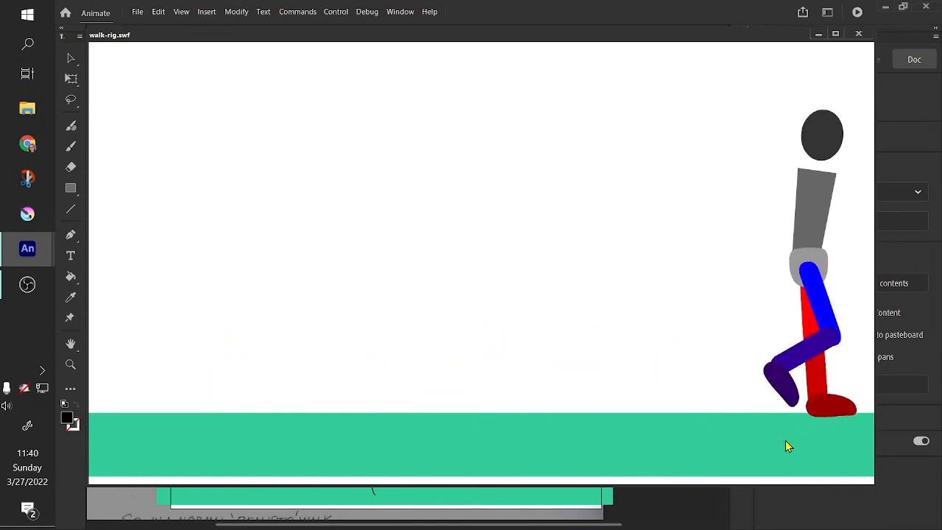
{"action": "left_click_drag", "start_coordinate": [761, 37], "coordinate": [764, 42]}
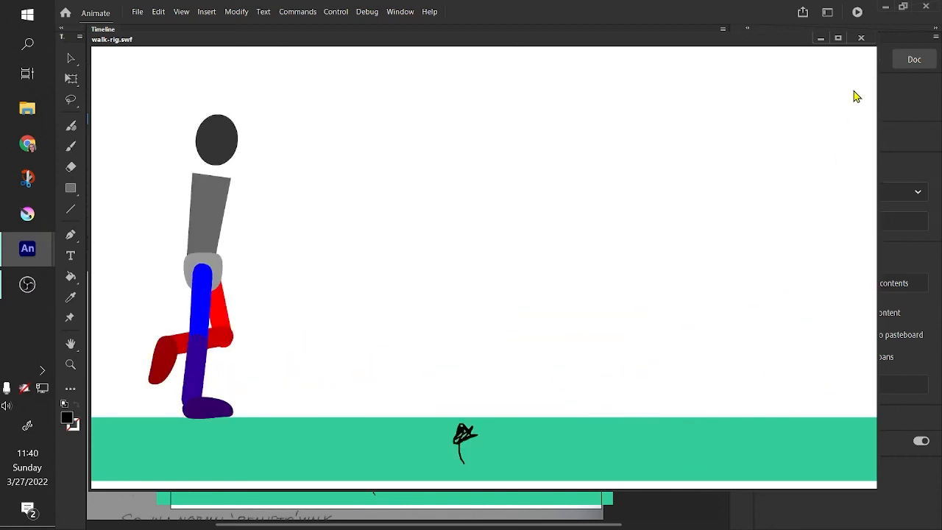
{"action": "left_click", "coordinate": [861, 37]}
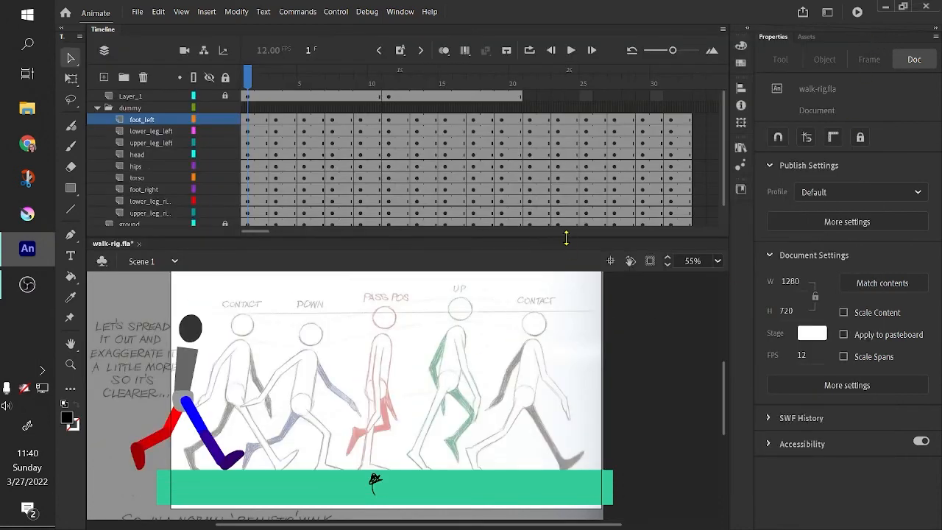
{"action": "left_click_drag", "start_coordinate": [566, 237], "coordinate": [569, 190]}
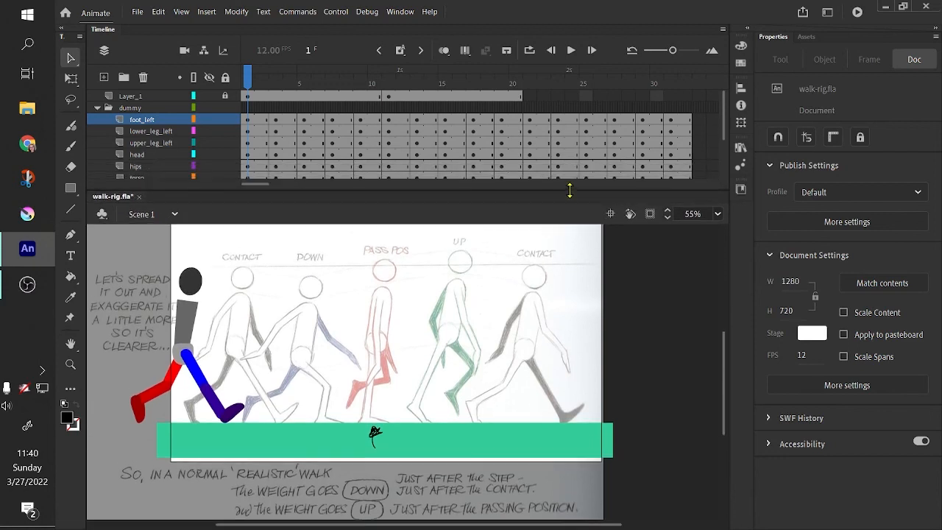
{"action": "left_click_drag", "start_coordinate": [610, 528], "coordinate": [585, 528]}
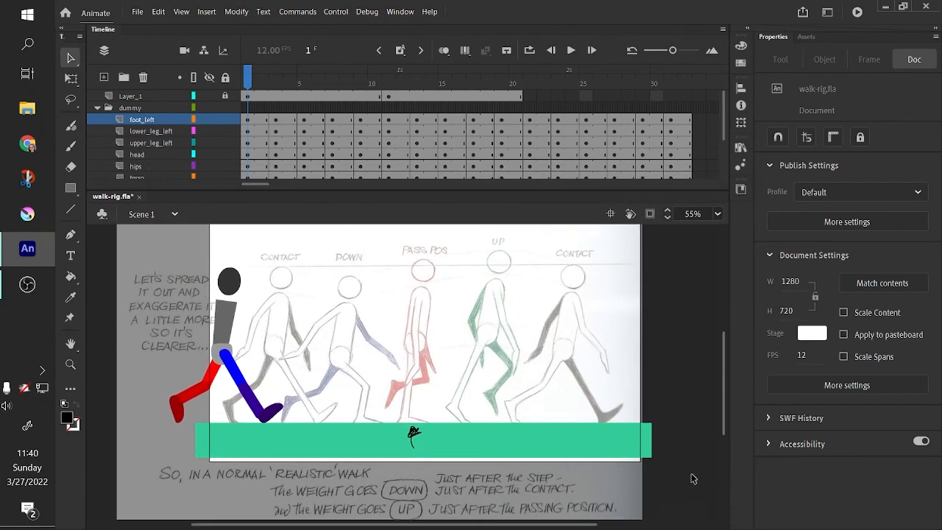
{"action": "left_click_drag", "start_coordinate": [723, 410], "coordinate": [724, 400]}
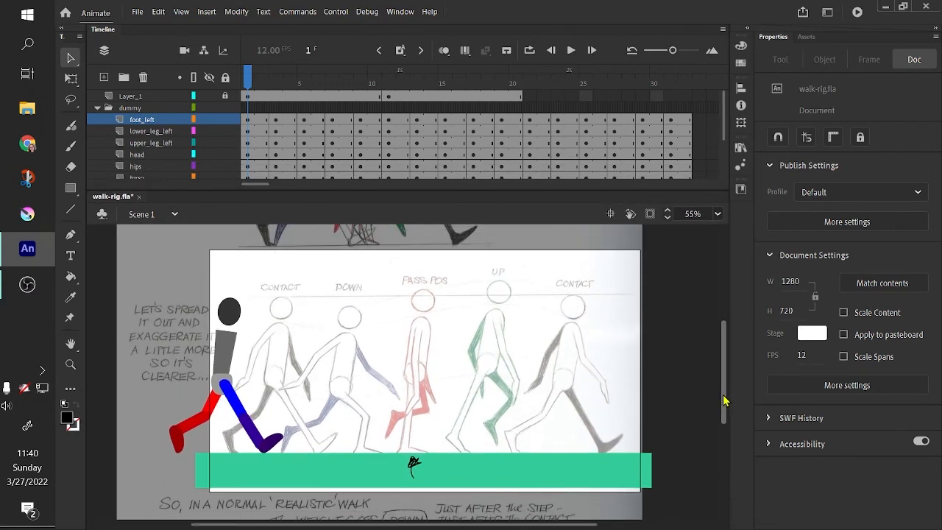